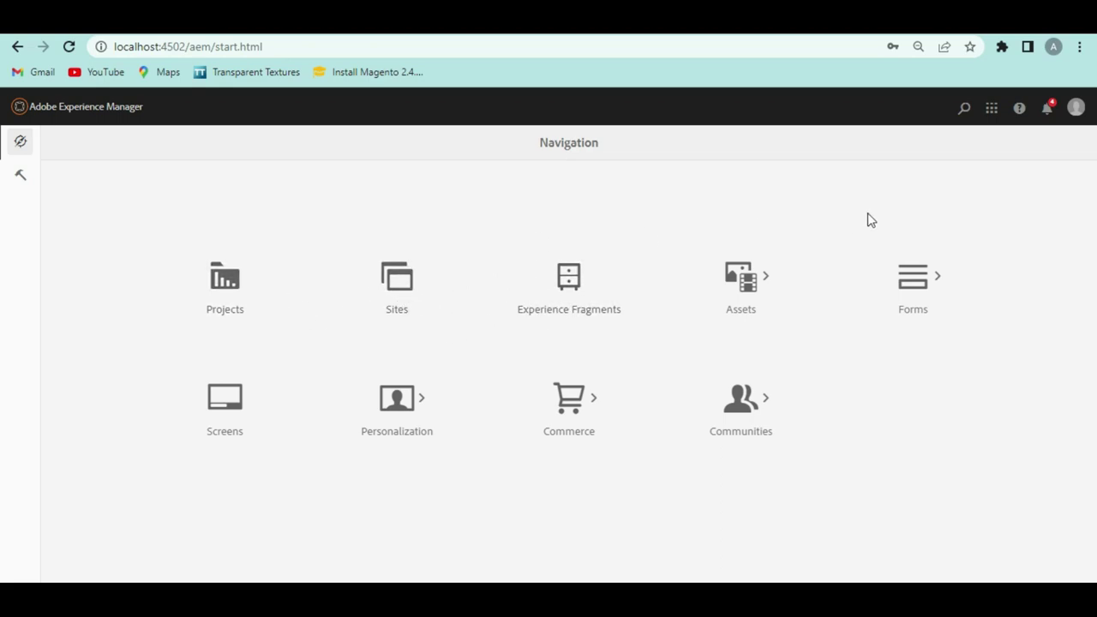
Open the Assets file library and dismiss the product navigation tour
click(746, 292)
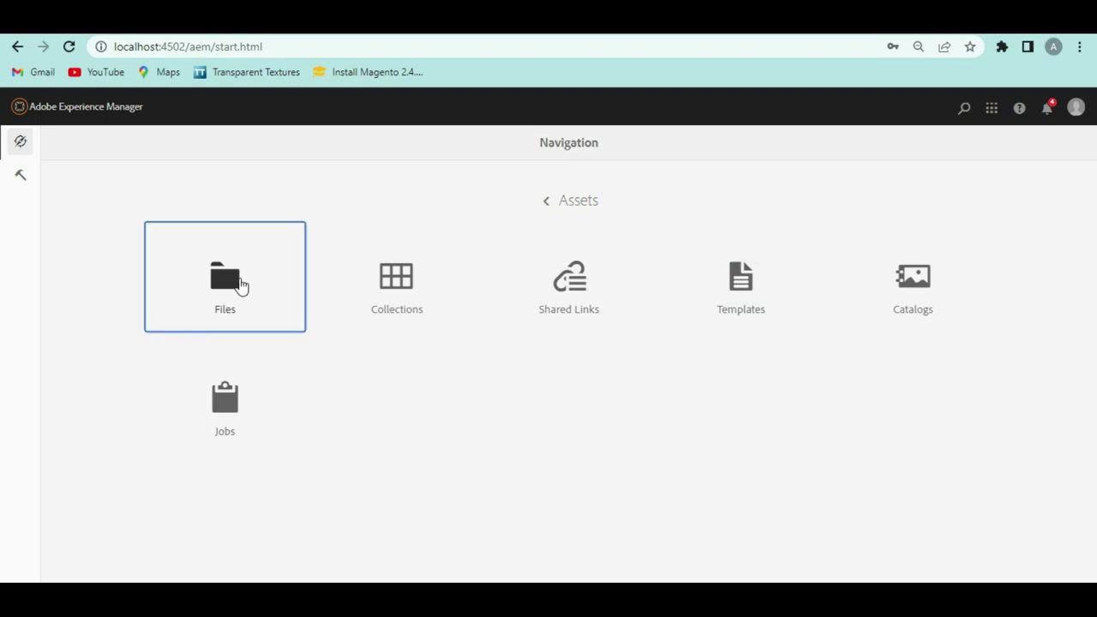
click(242, 286)
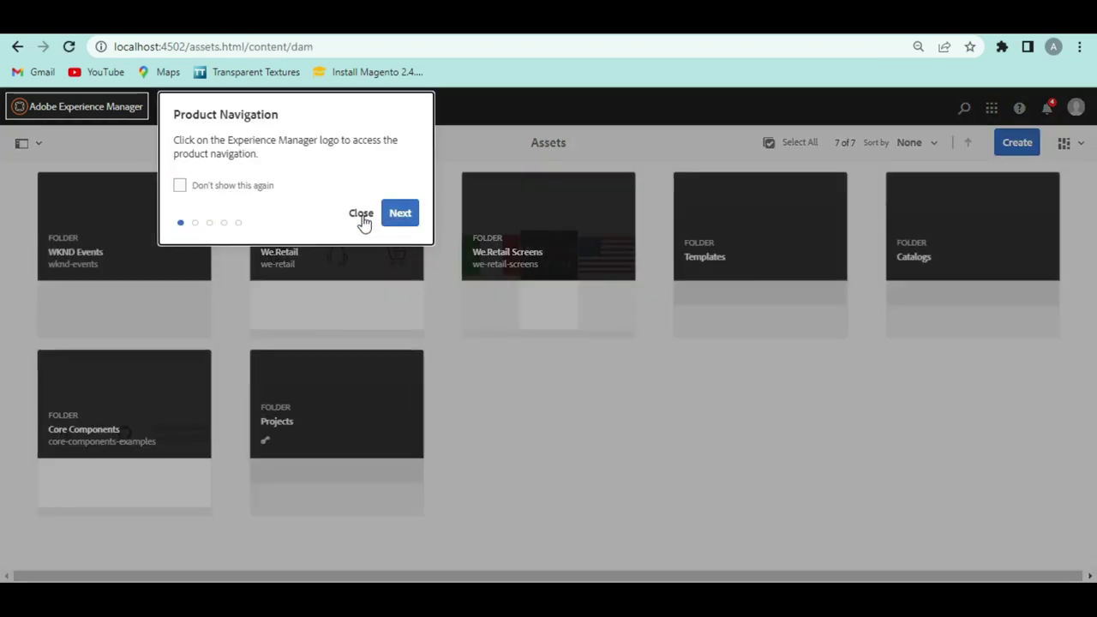
click(362, 219)
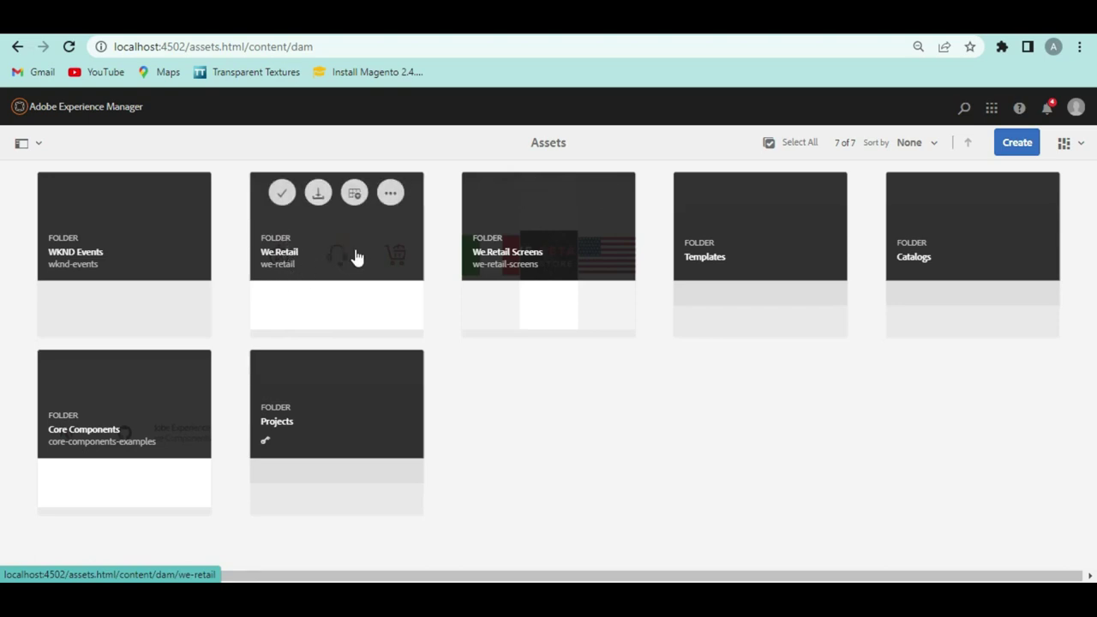
Open the Real Company content fragment in the Company folder of the English We.Retail FAQs
click(357, 257)
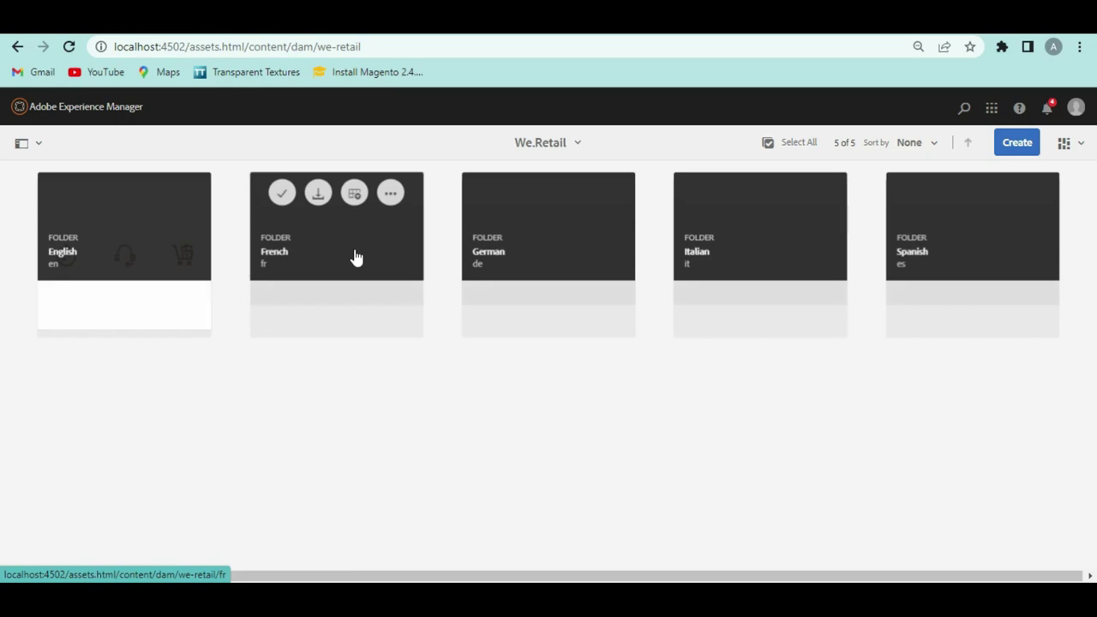
click(119, 260)
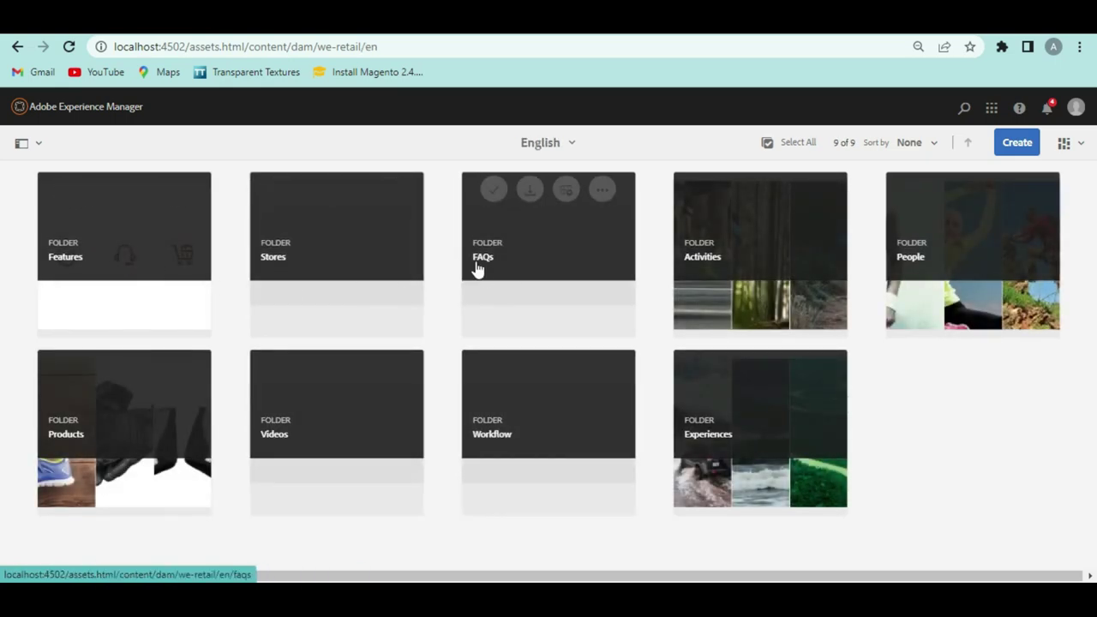
click(542, 263)
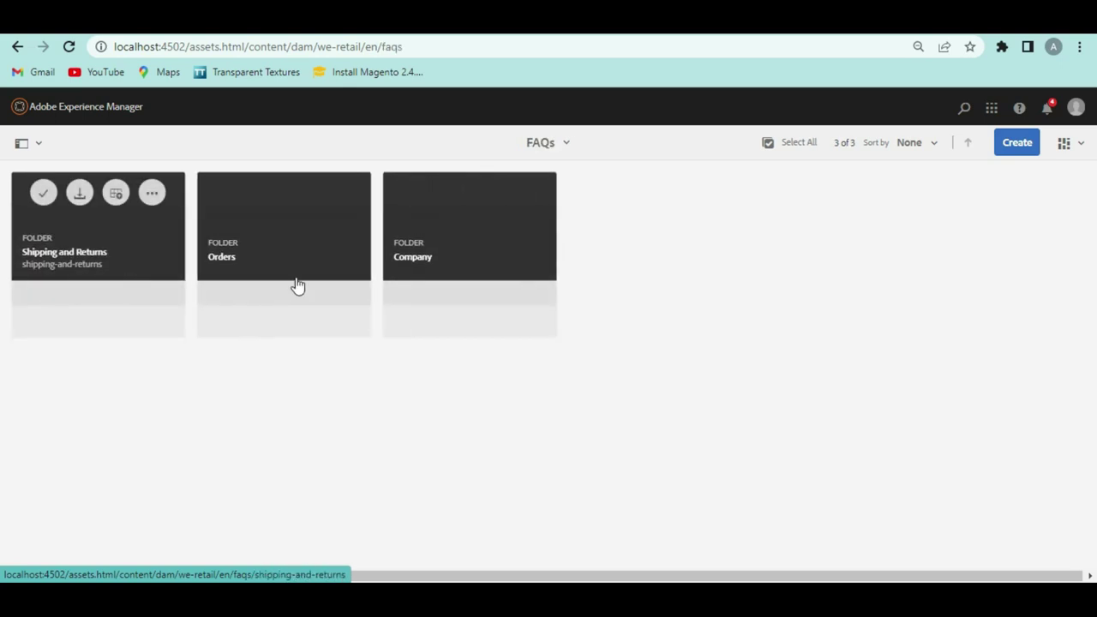
click(479, 272)
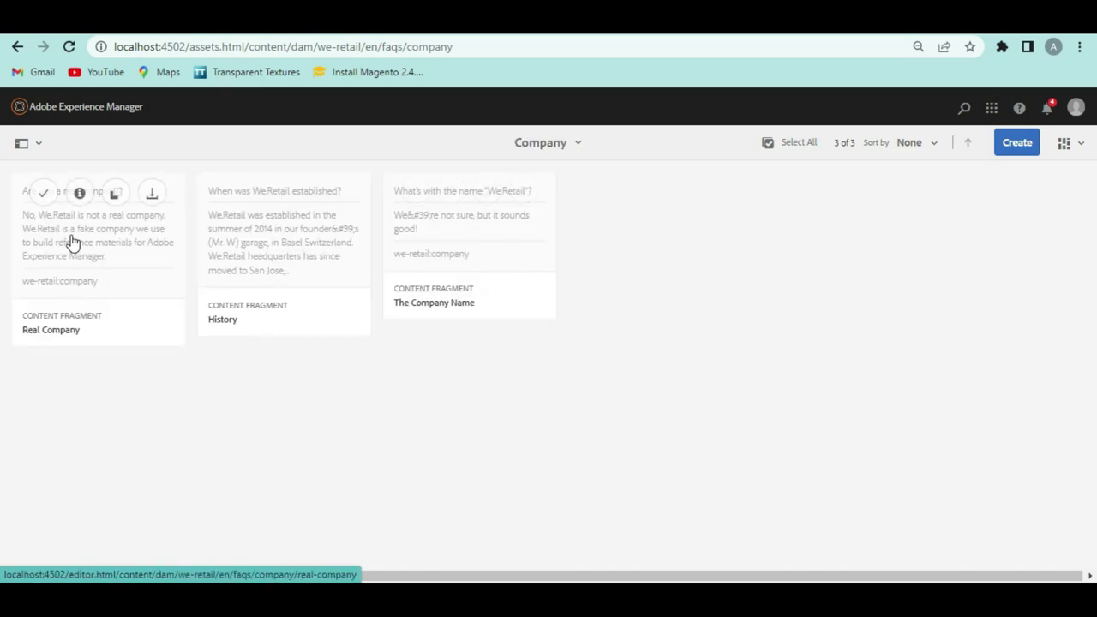
click(130, 268)
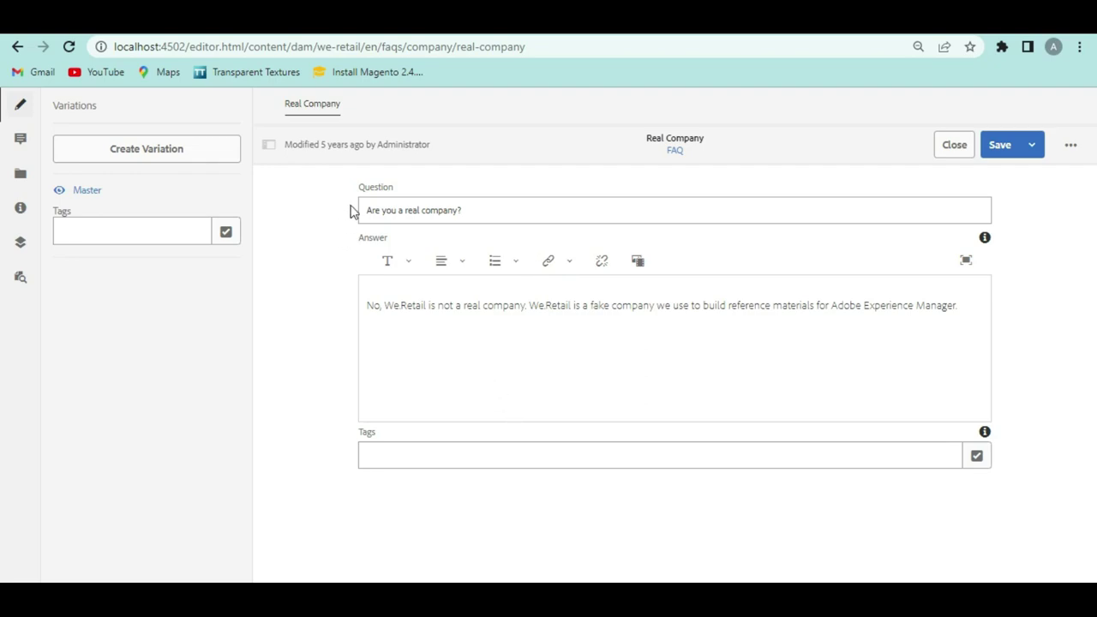
Examine the Question and Answer fields of the Real Company fragment, then close it and return to the Company folder
drag(360, 189, 392, 189)
drag(360, 242, 338, 237)
click(393, 241)
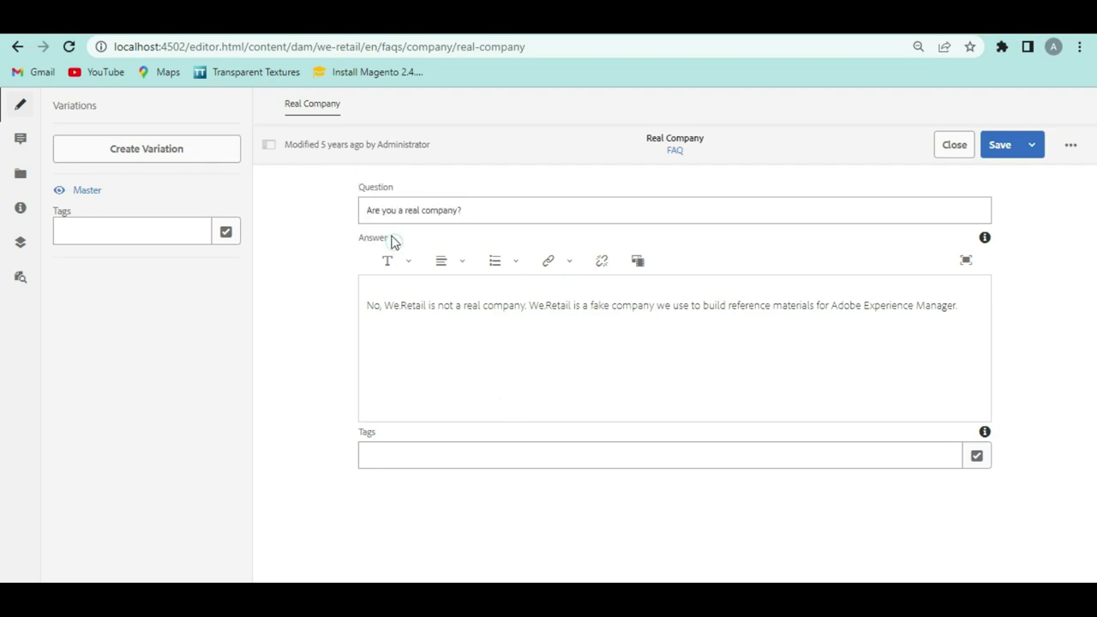
click(481, 210)
drag(477, 210, 343, 215)
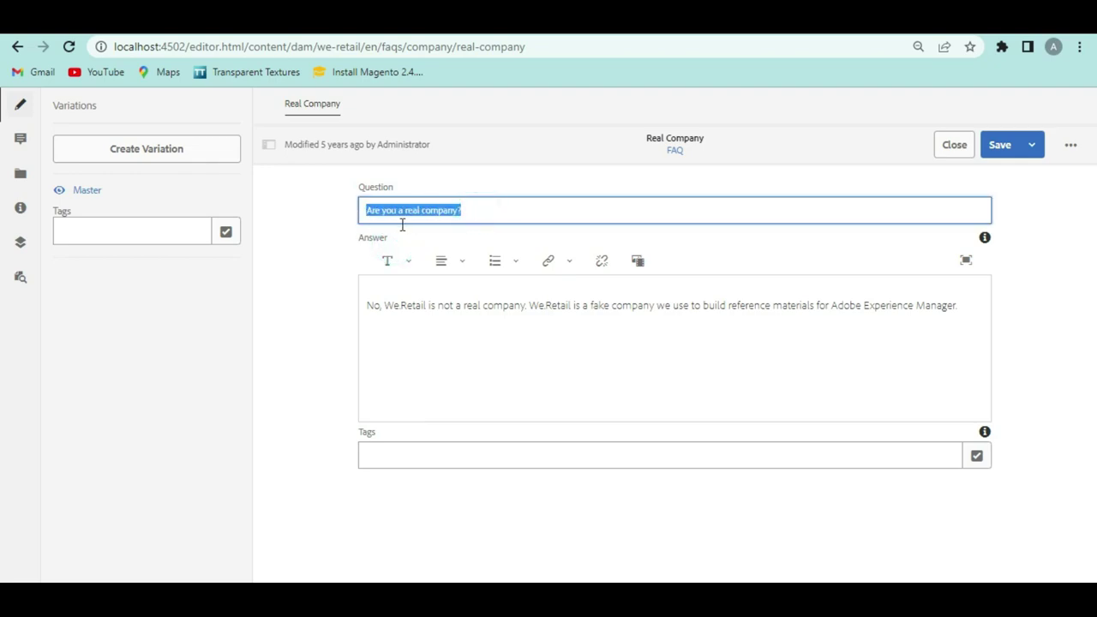
click(490, 212)
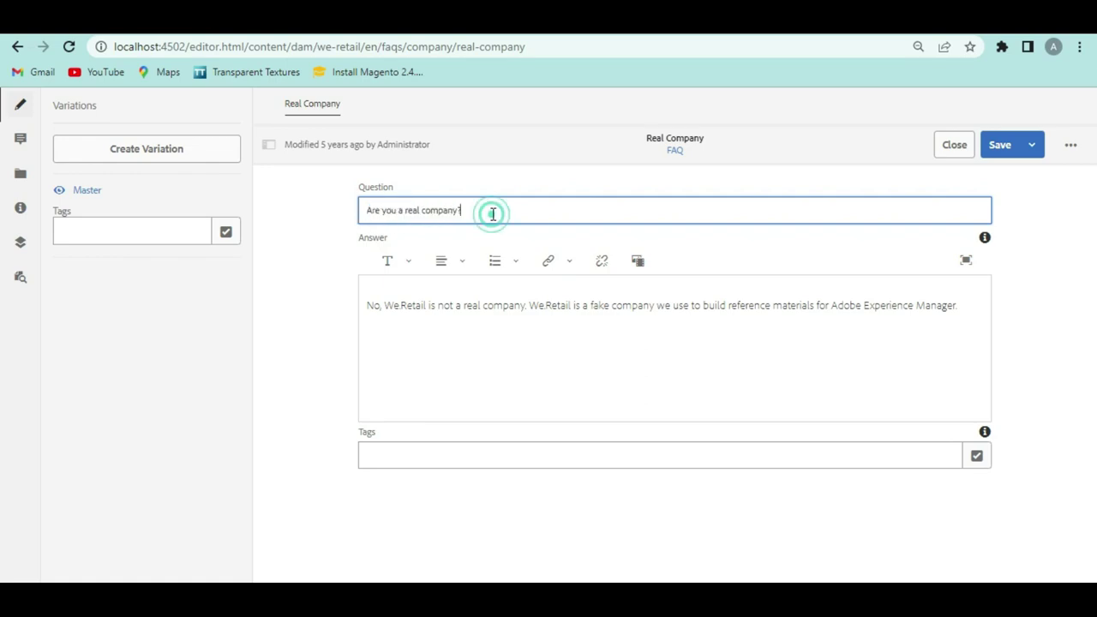
click(366, 306)
drag(366, 306, 838, 300)
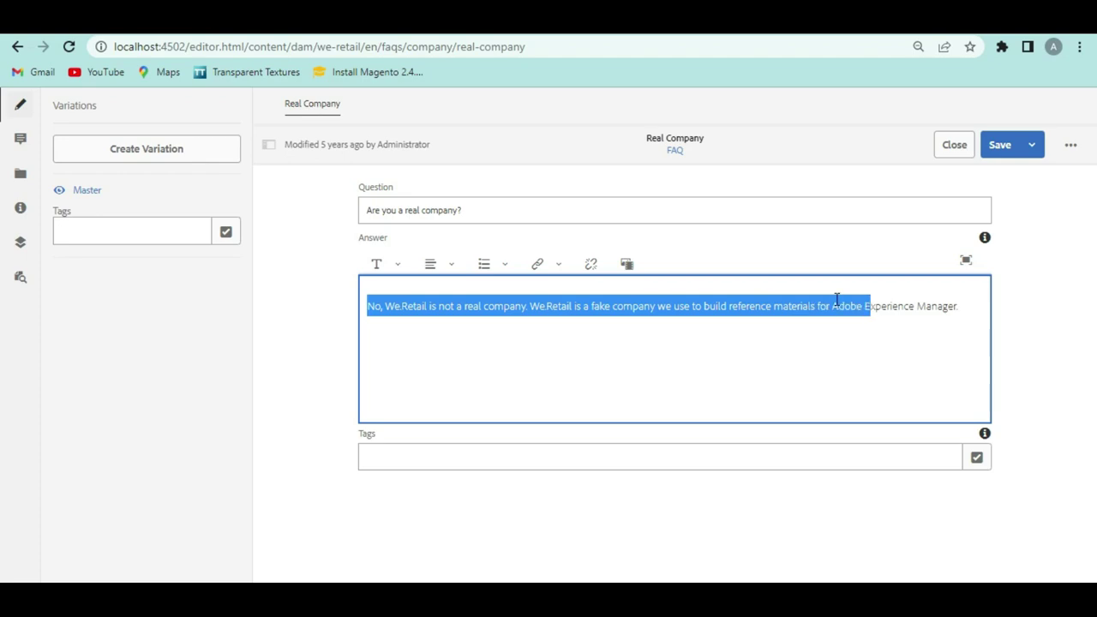
double_click(345, 245)
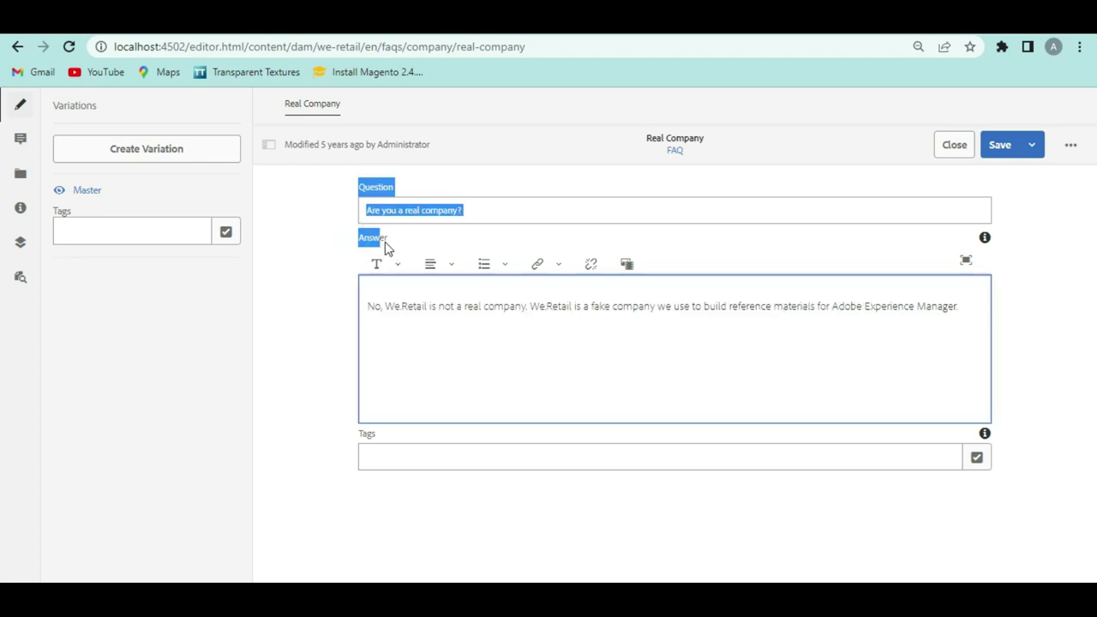
click(383, 241)
drag(367, 306, 754, 306)
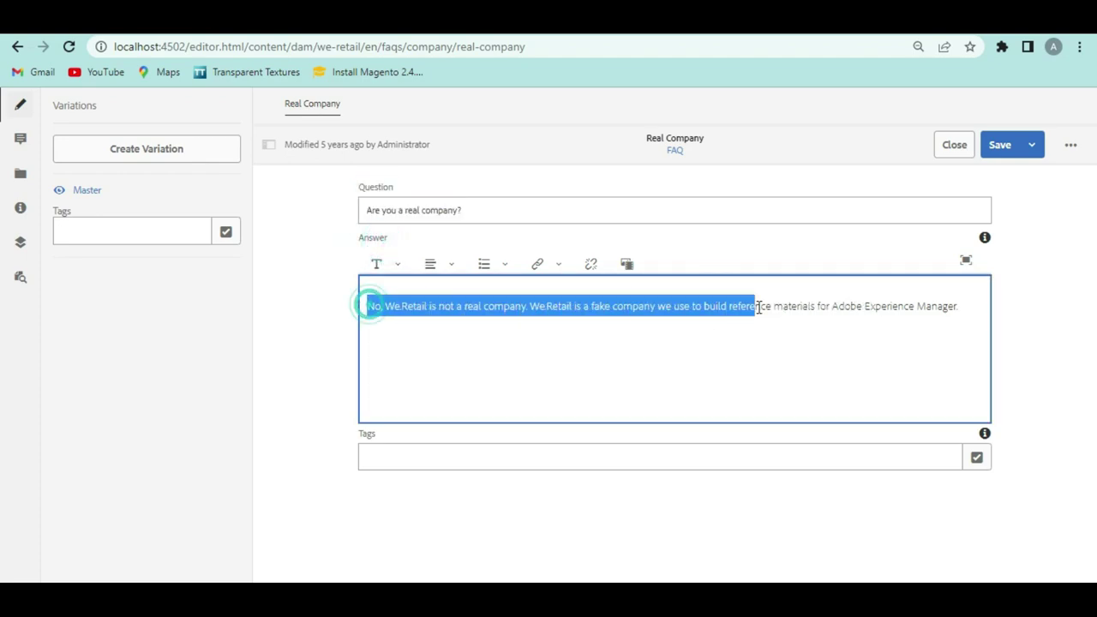
click(280, 243)
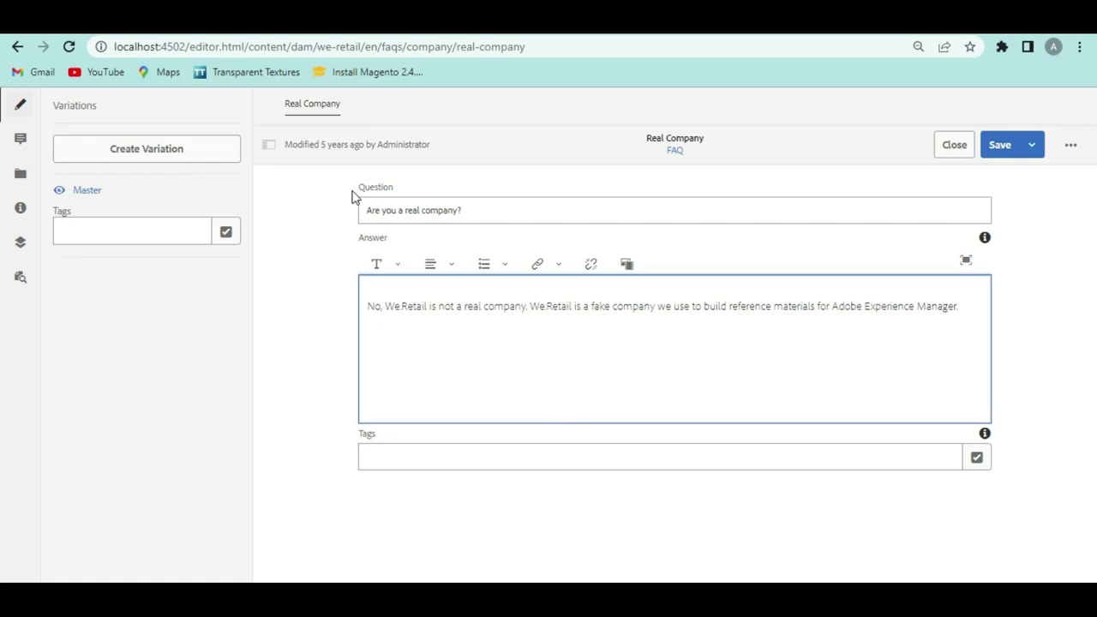
triple_click(472, 210)
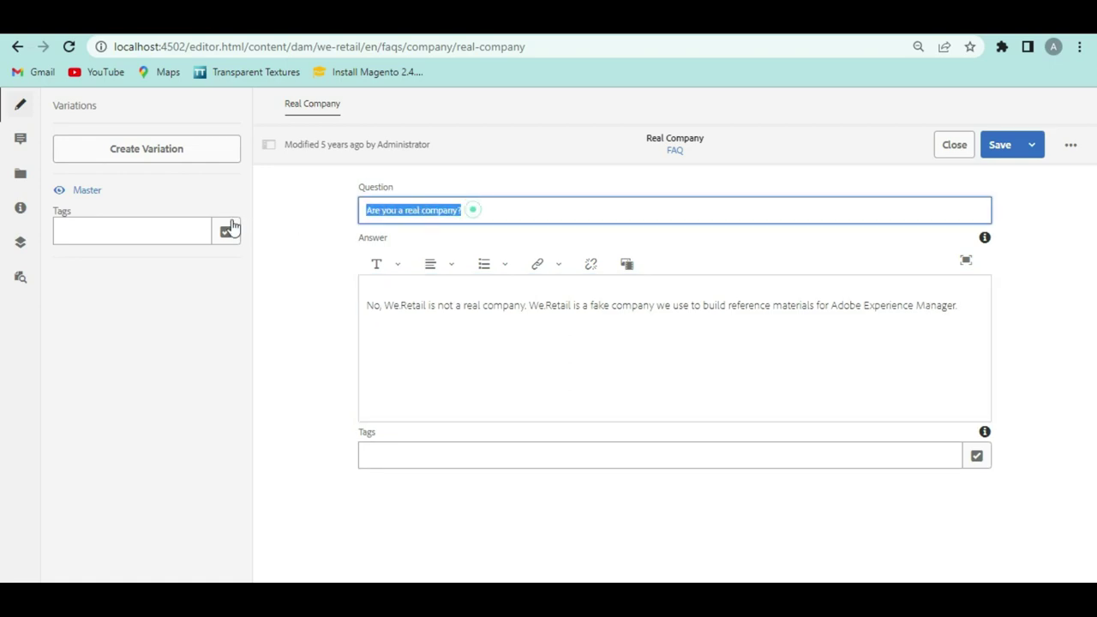
click(369, 306)
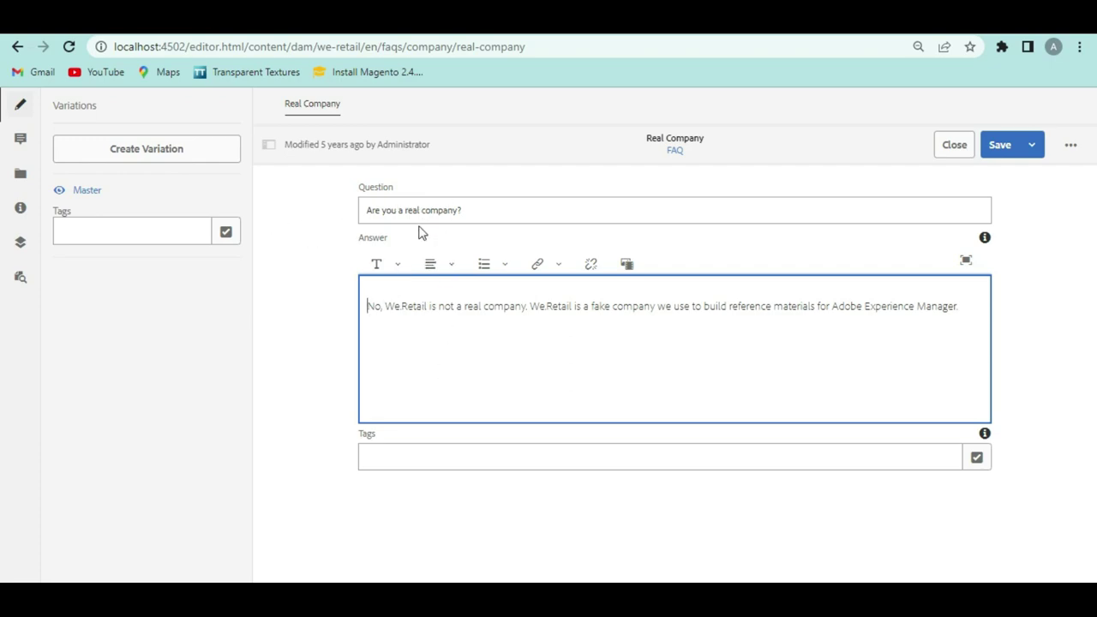
drag(481, 216, 317, 223)
drag(367, 307, 580, 299)
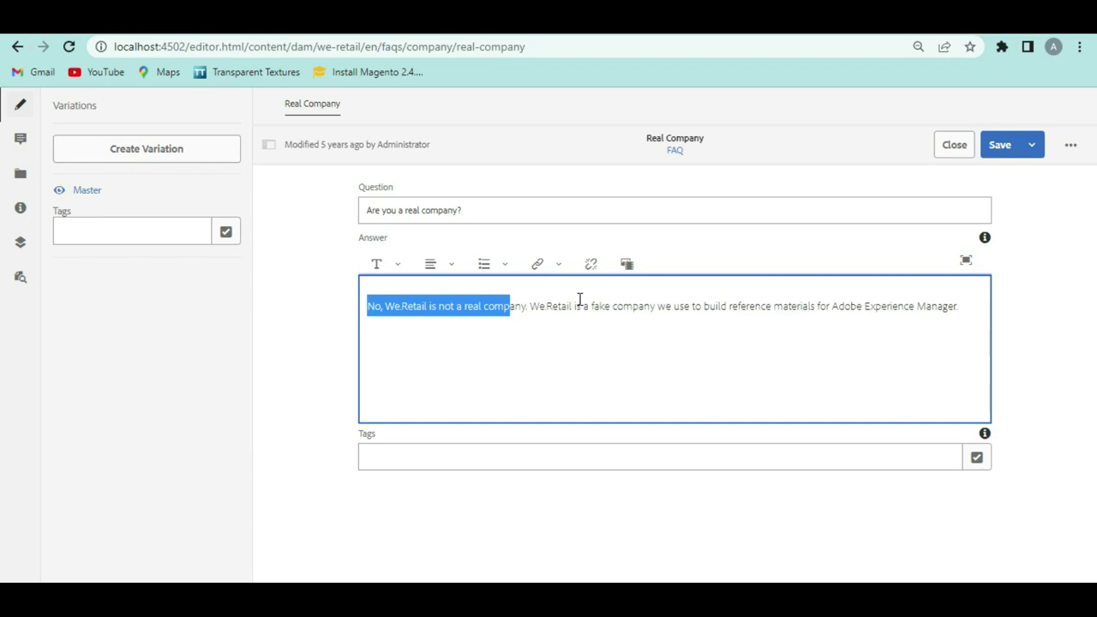
click(315, 236)
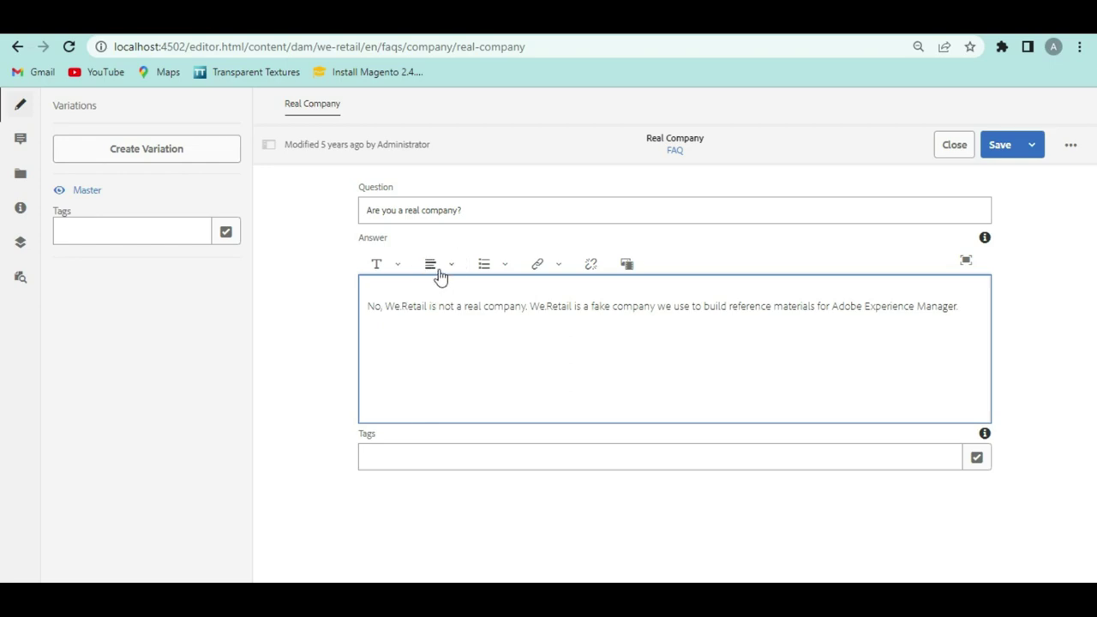
click(495, 212)
drag(495, 213, 417, 211)
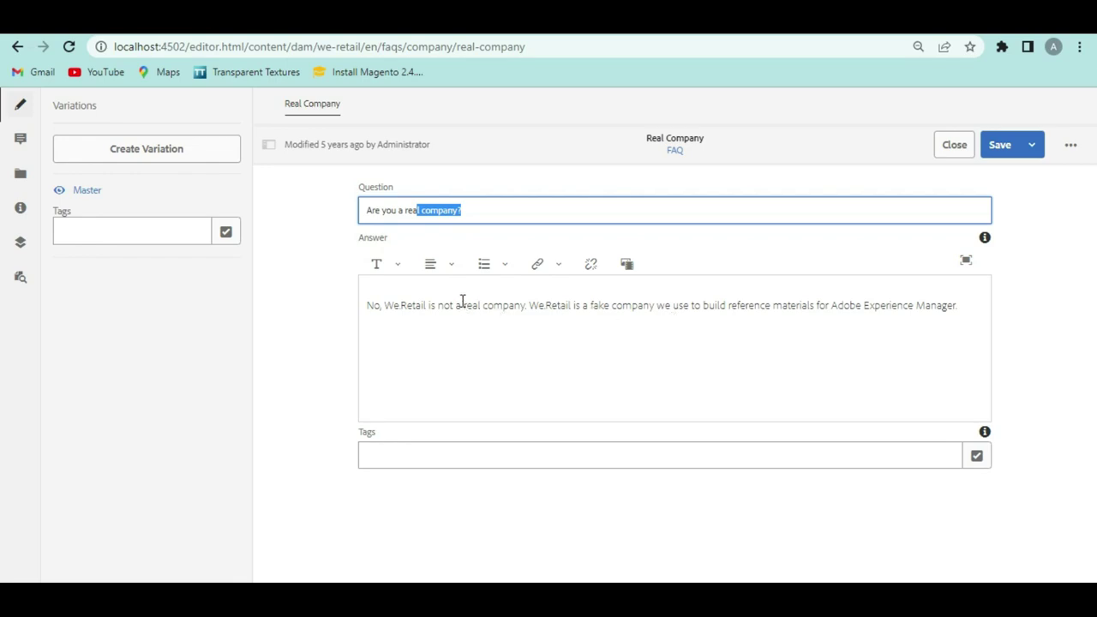
click(492, 216)
double_click(358, 186)
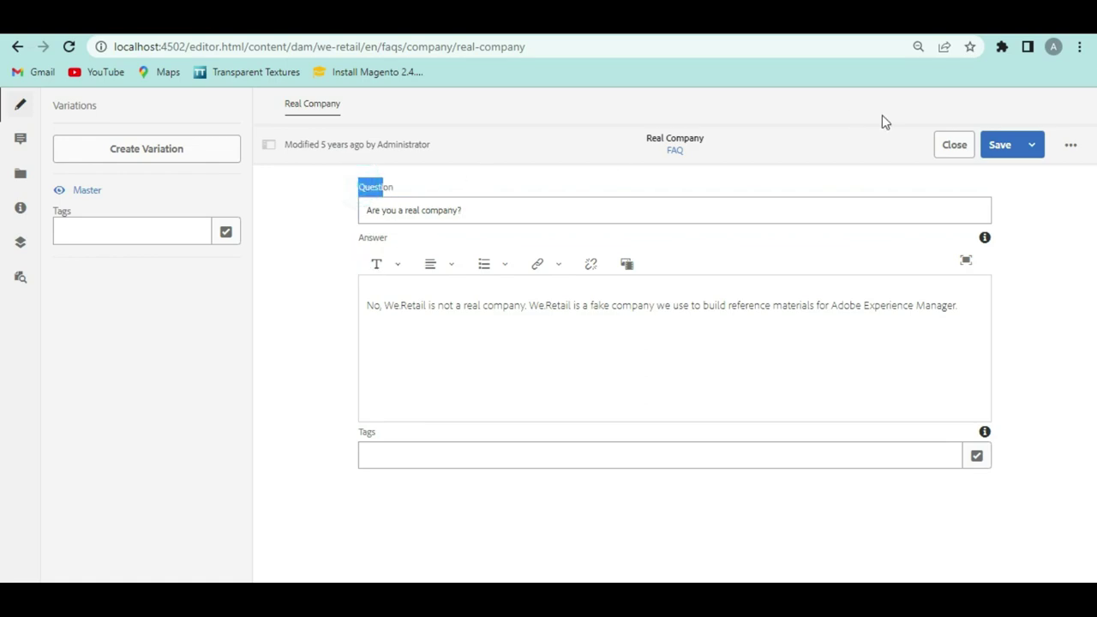
click(954, 145)
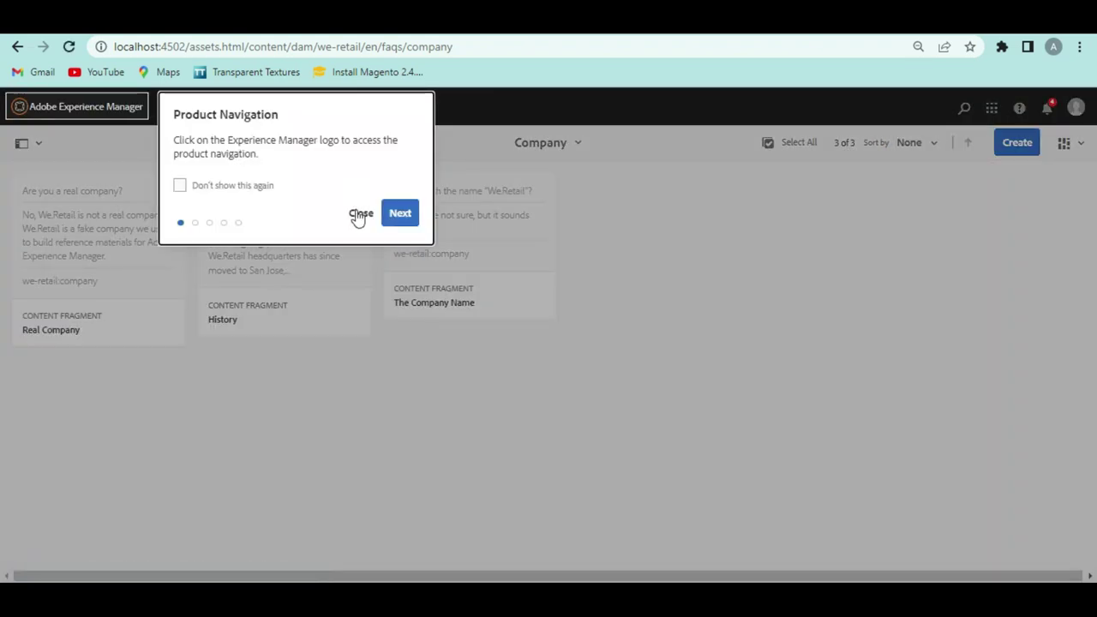
click(359, 213)
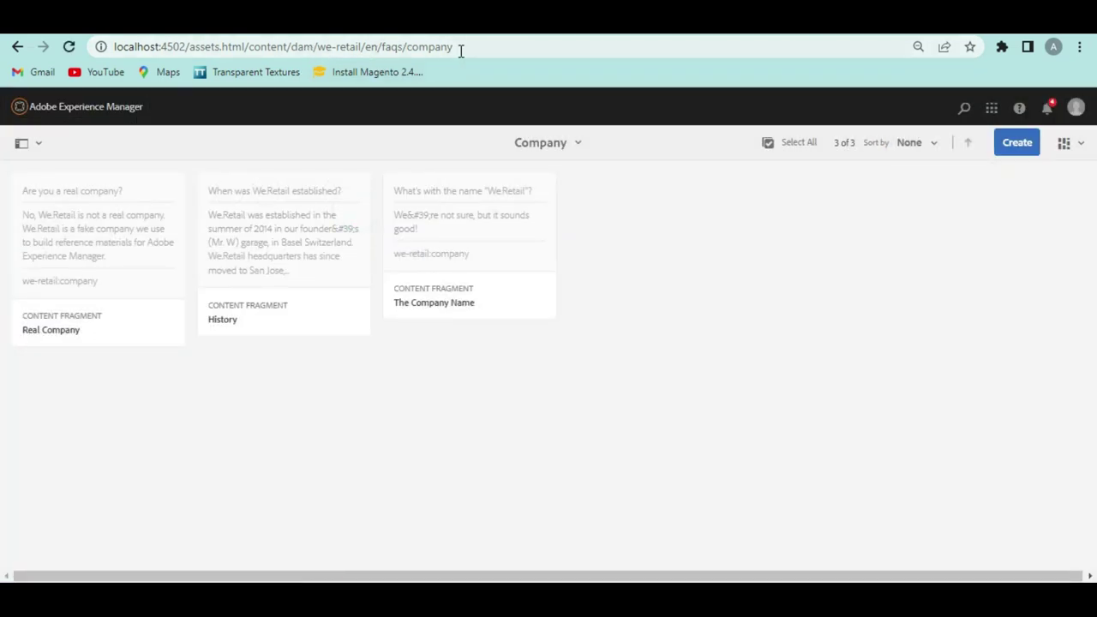
Start a new content fragment in the Company folder, examine the available models and select FAQ
click(1027, 152)
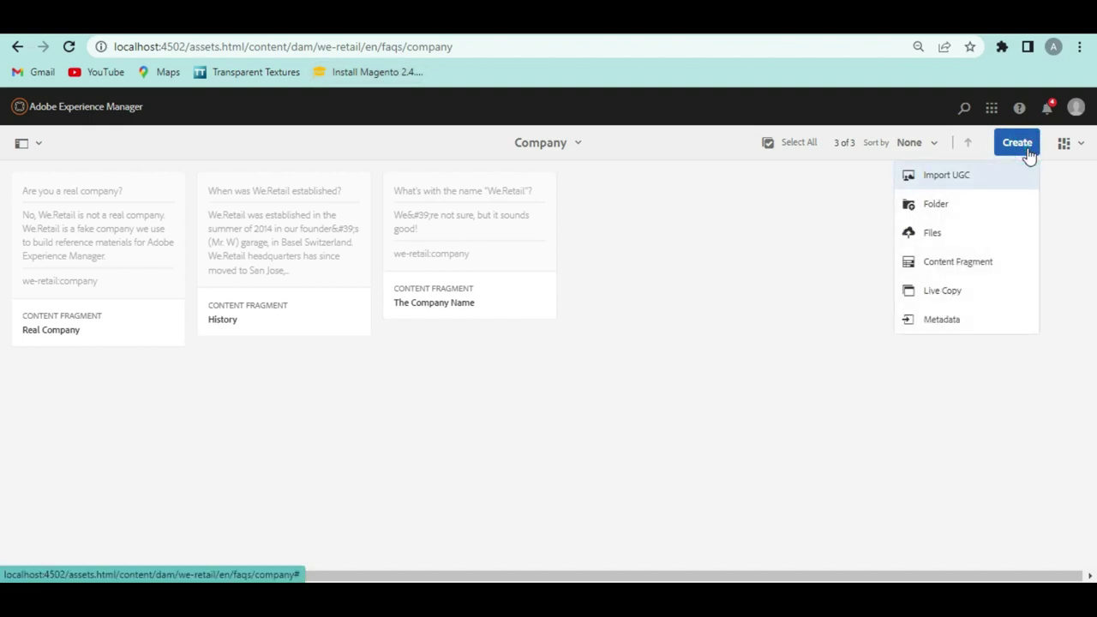
click(946, 273)
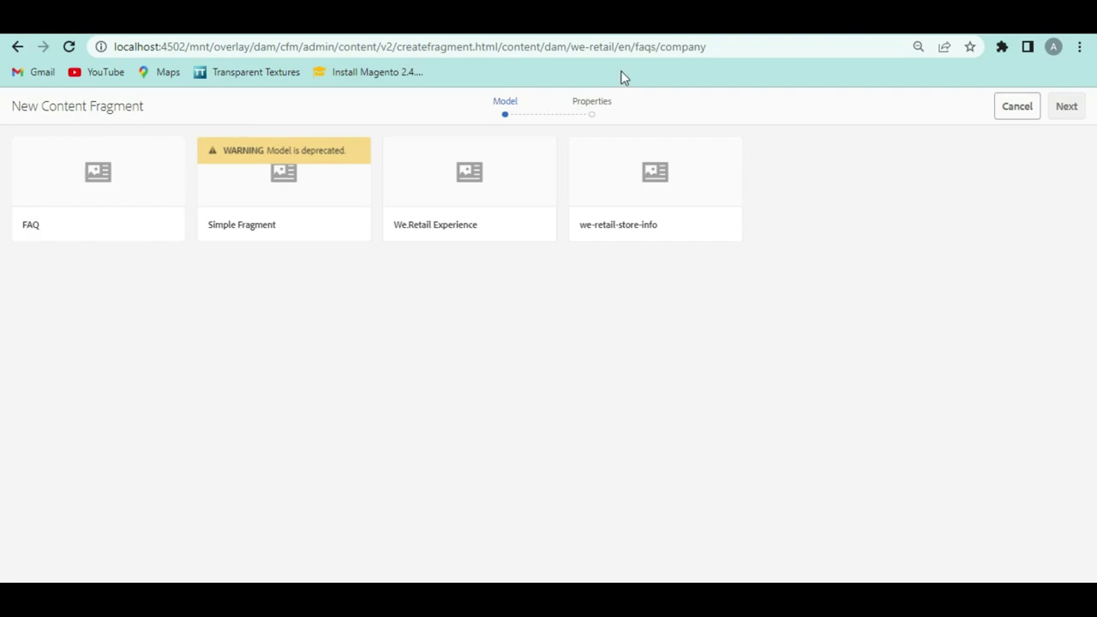
mouse_move(24, 187)
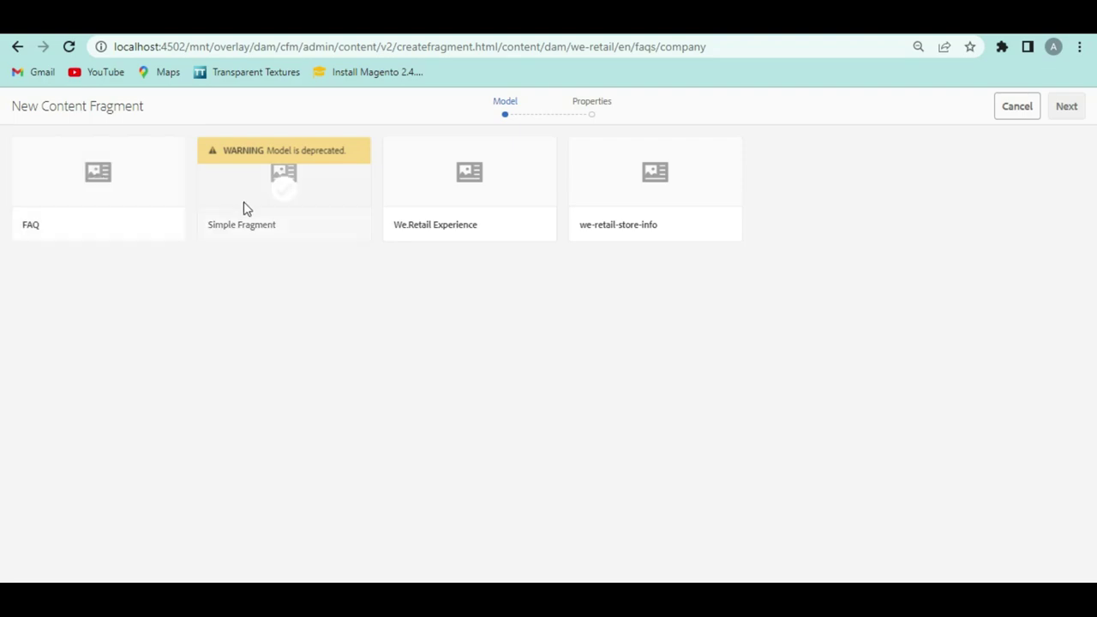
mouse_move(697, 188)
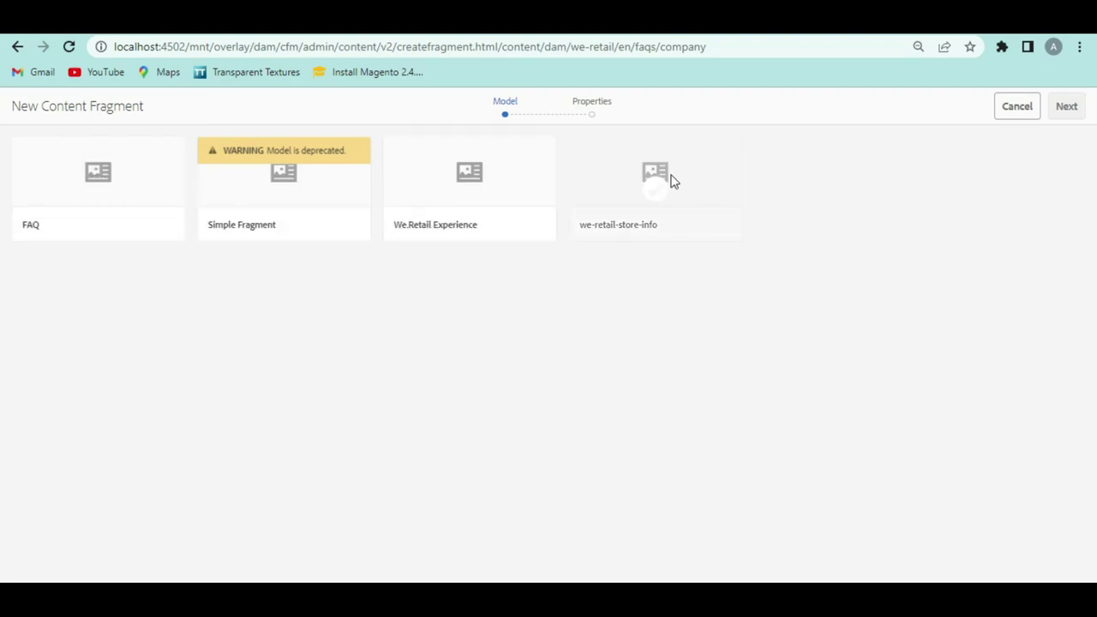
mouse_move(108, 196)
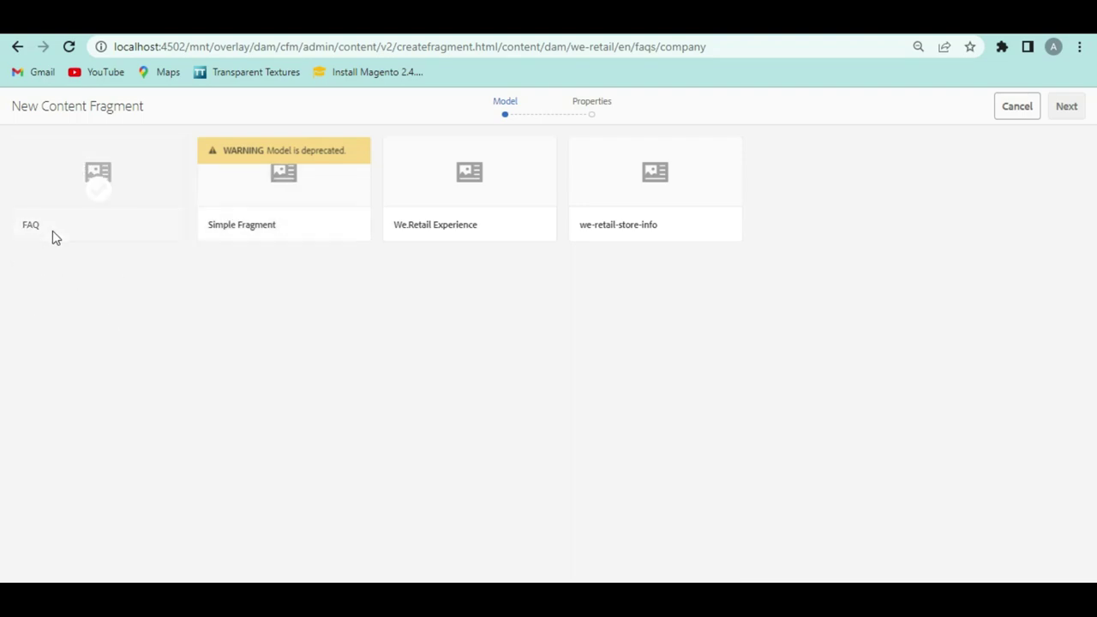
click(101, 190)
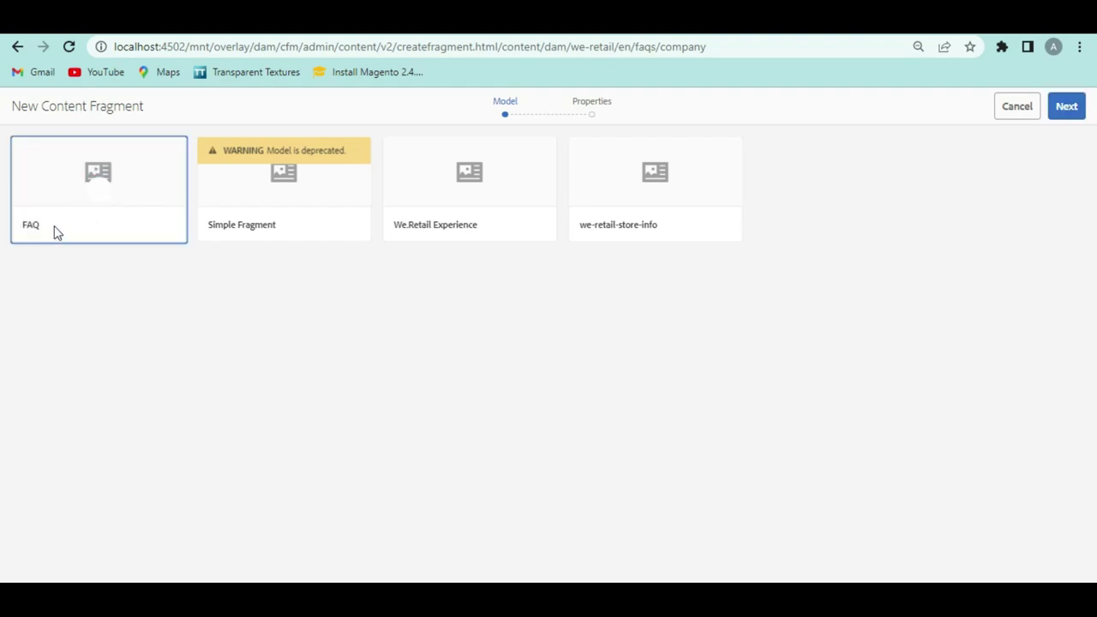
Cancel the new content fragment and dismiss the product tour with its "Don't show this again" option enabled
click(1007, 117)
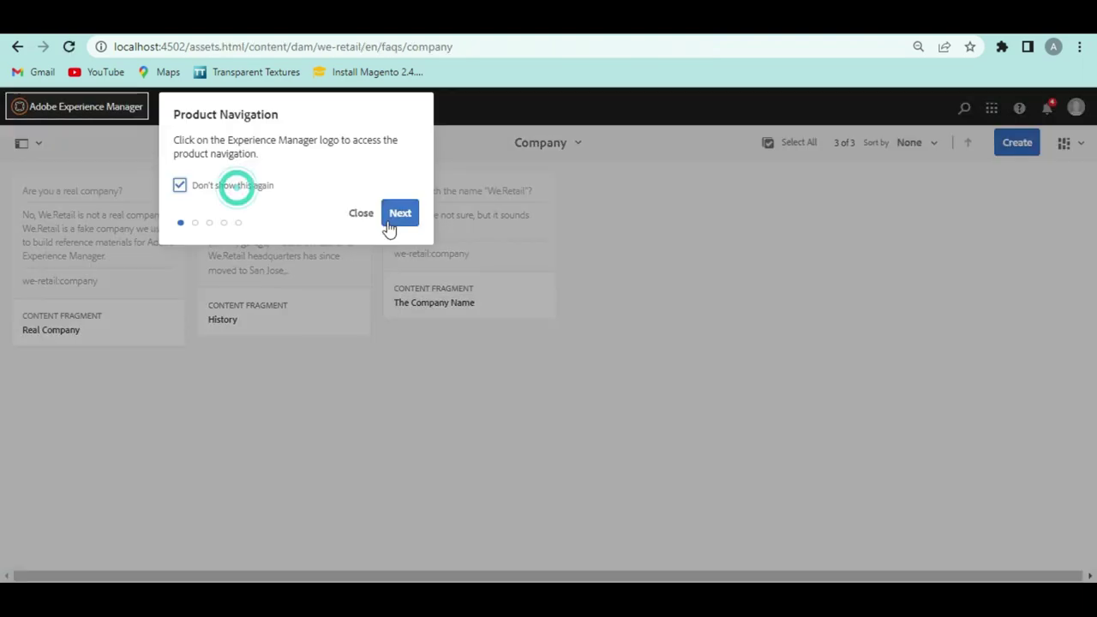
click(393, 220)
click(263, 234)
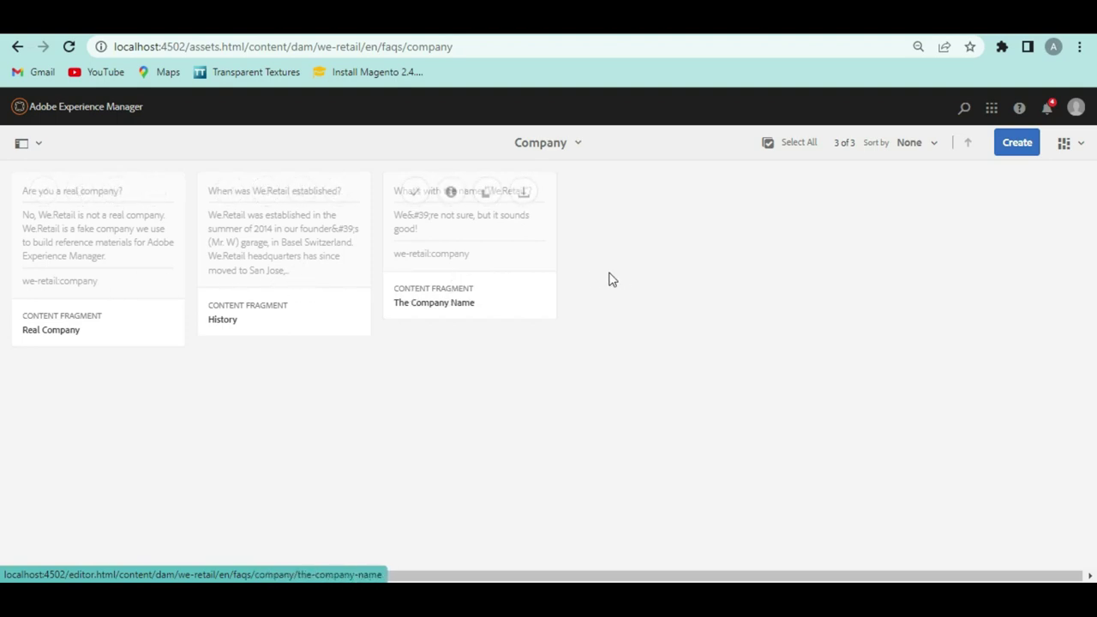
Open the Content Fragment Models console from the Assets tools
click(92, 114)
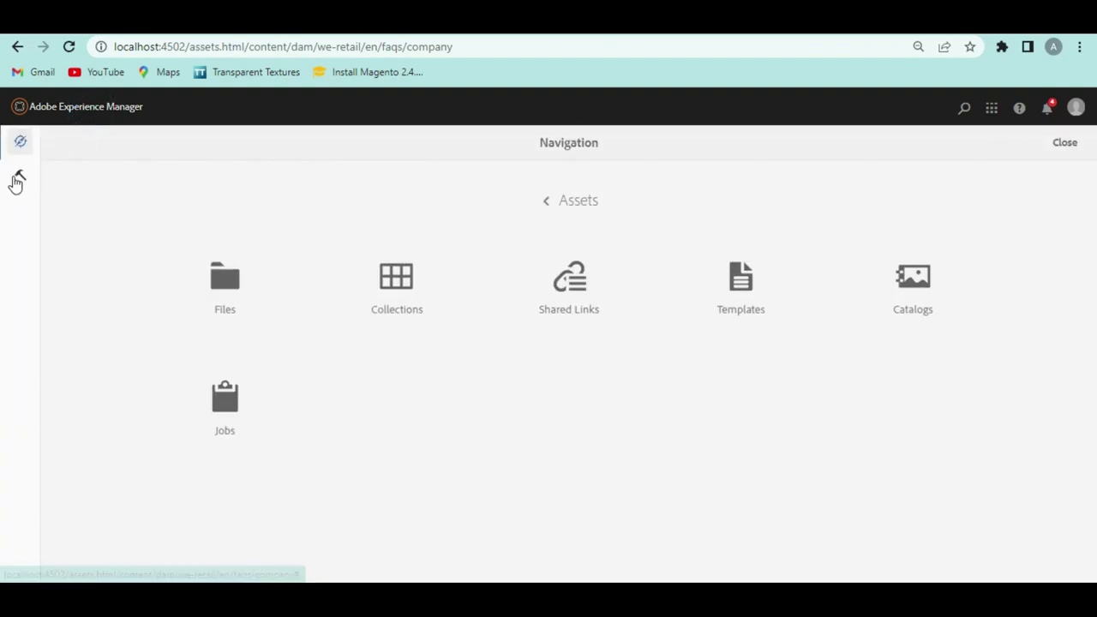
click(20, 180)
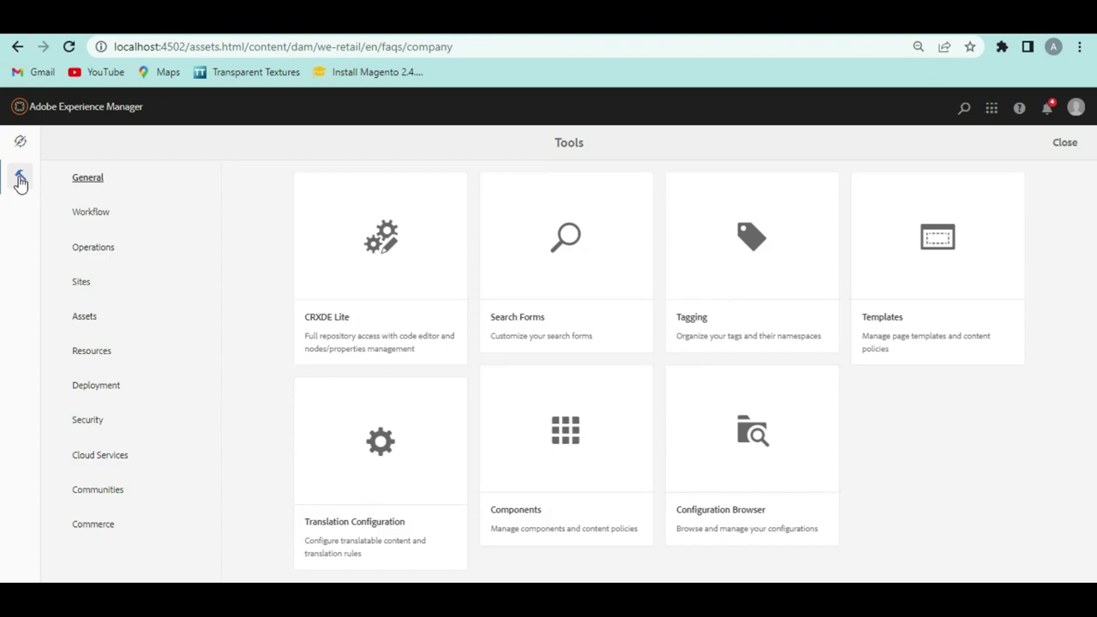
click(106, 316)
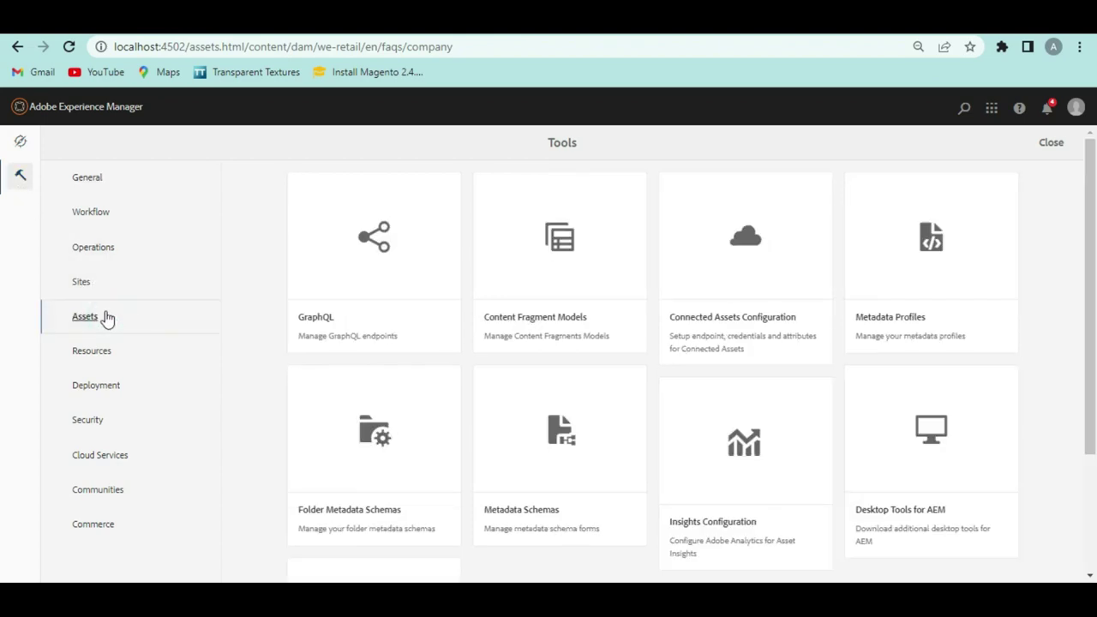
click(563, 246)
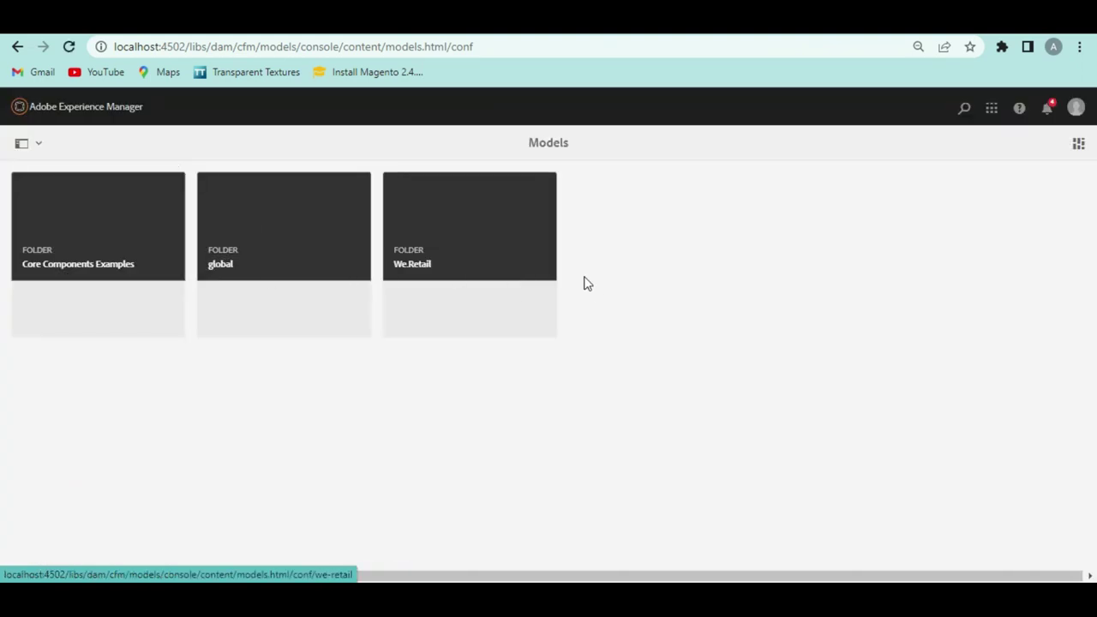
Open the FAQ model from the We.Retail folder in the model editor and display the properties of its Question field
click(493, 266)
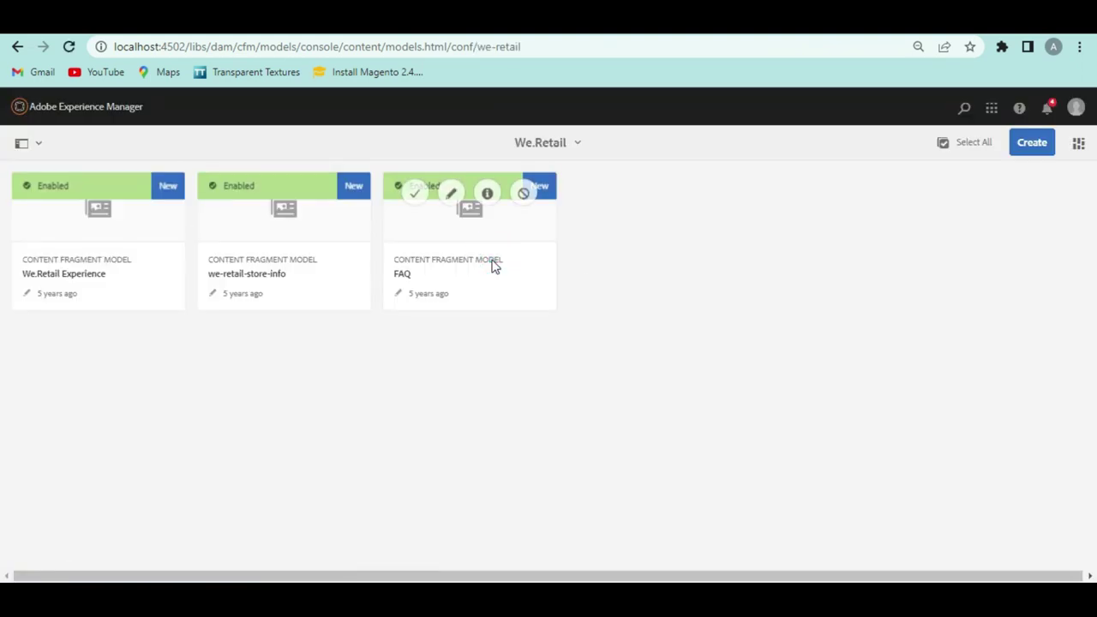
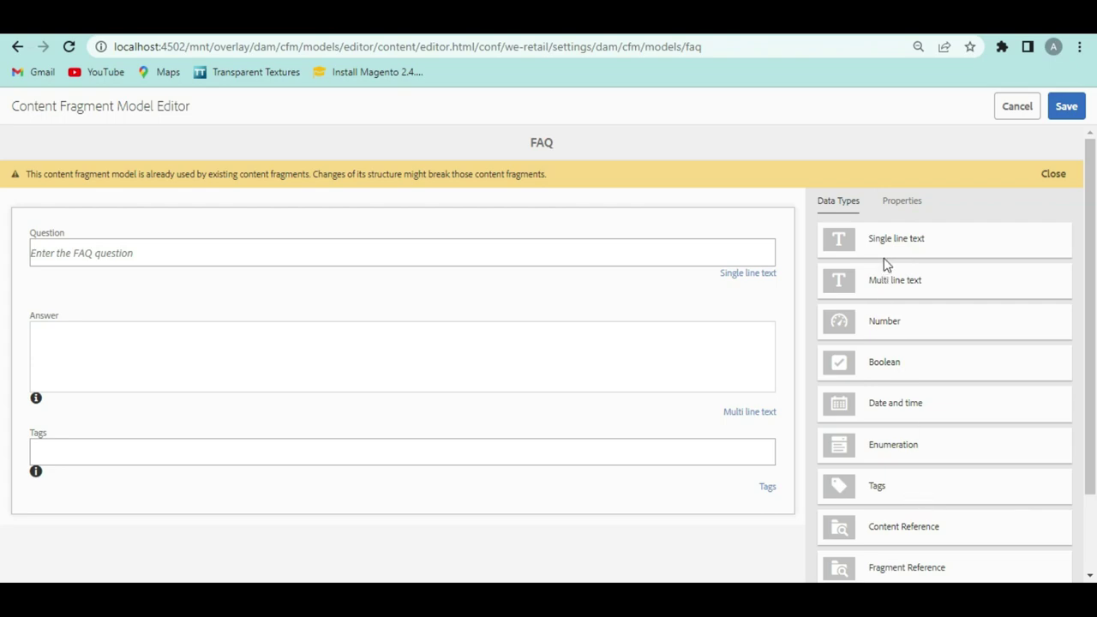
drag(900, 242, 952, 279)
click(49, 252)
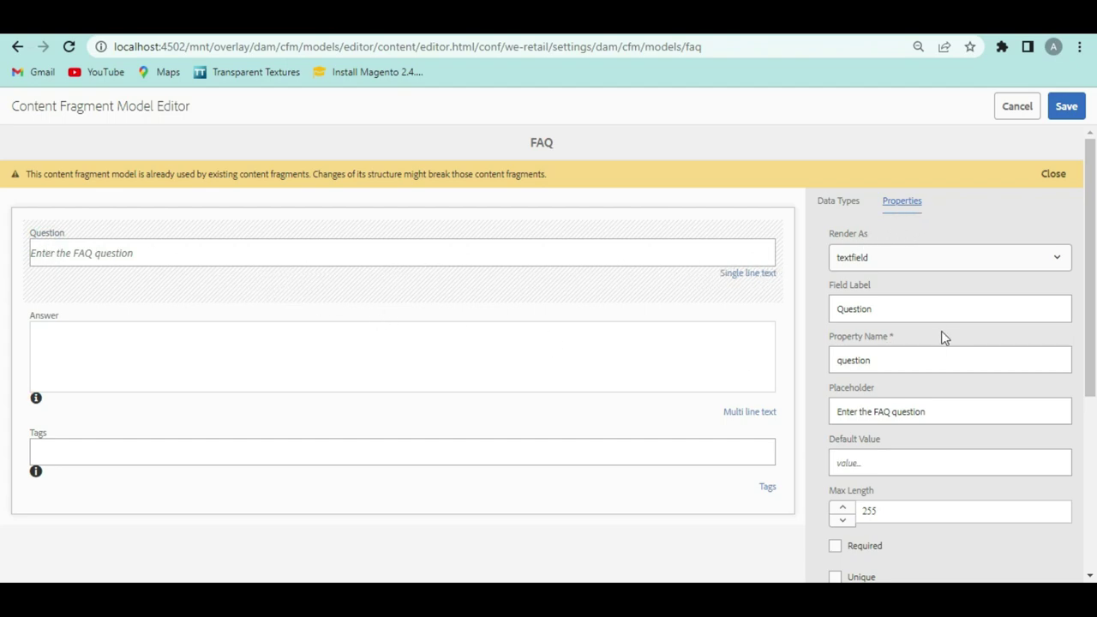
Examine the Question field's label, Render As choices, placeholder, length limit and validation settings in the FAQ model
double_click(906, 308)
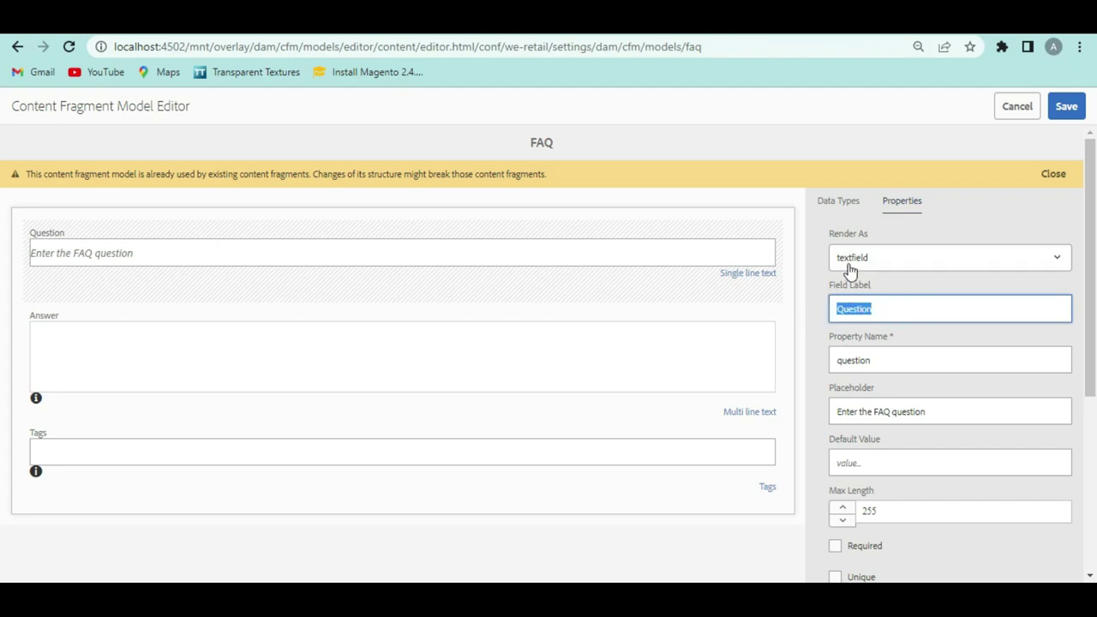
click(923, 265)
click(922, 262)
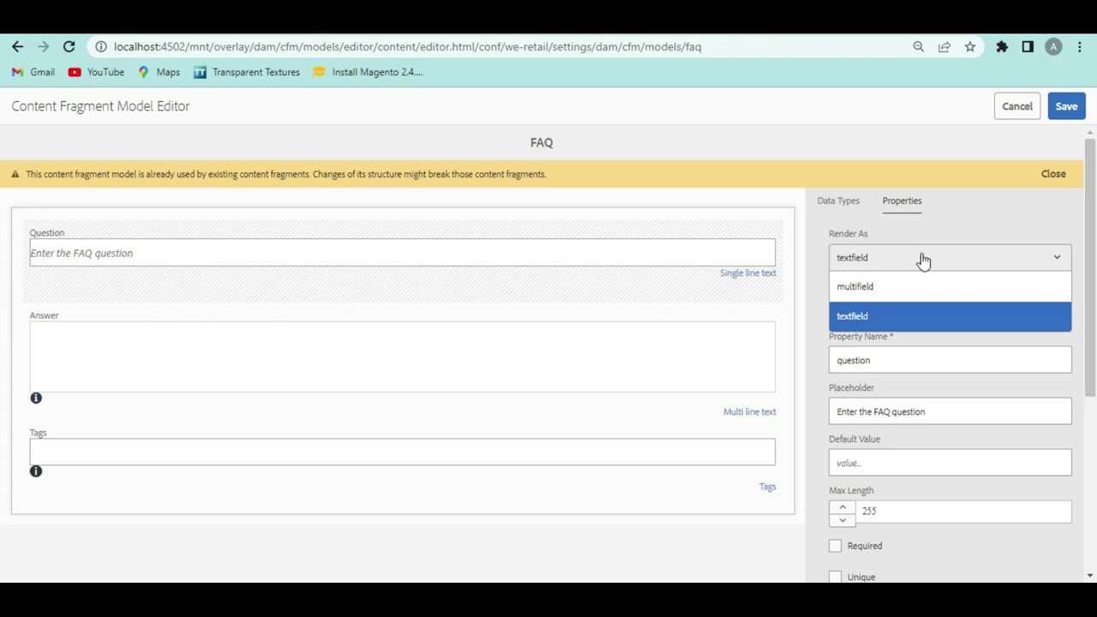
click(981, 220)
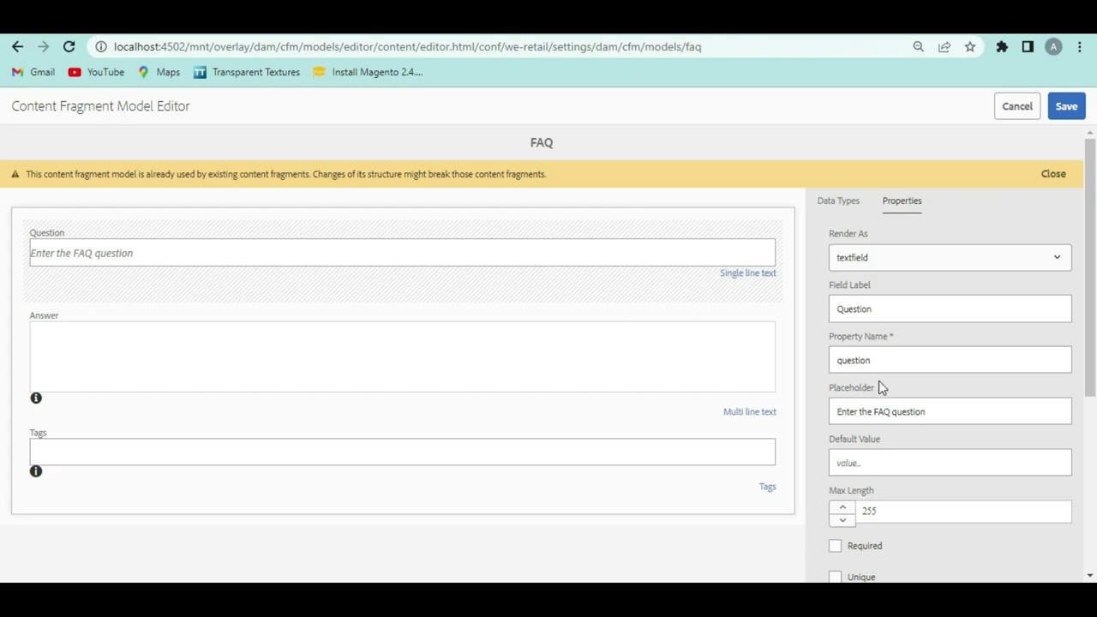
click(946, 409)
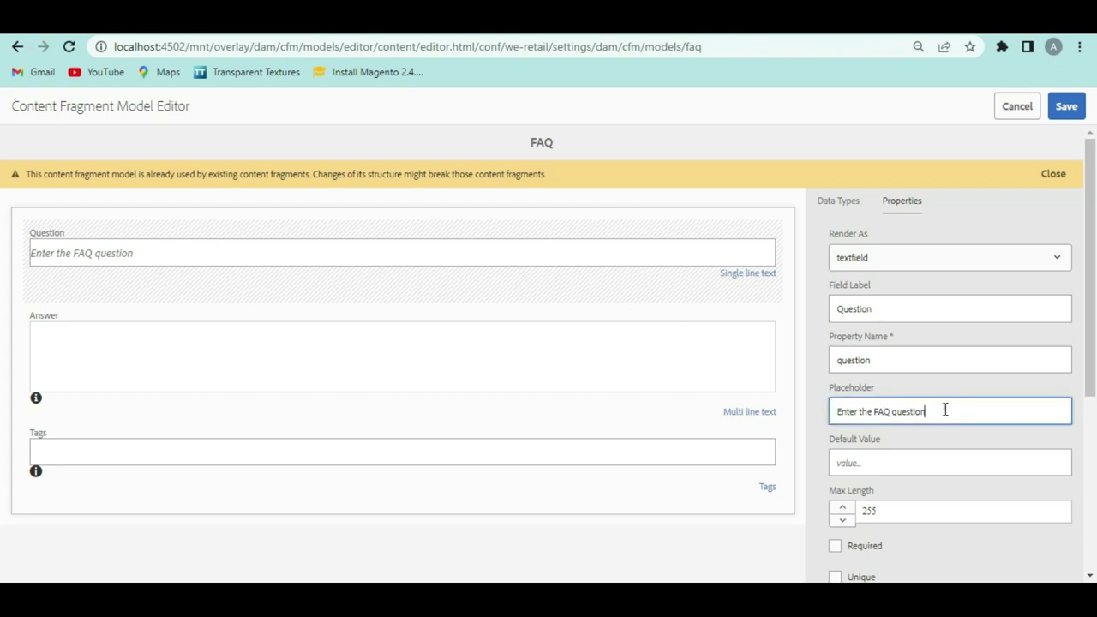
triple_click(944, 410)
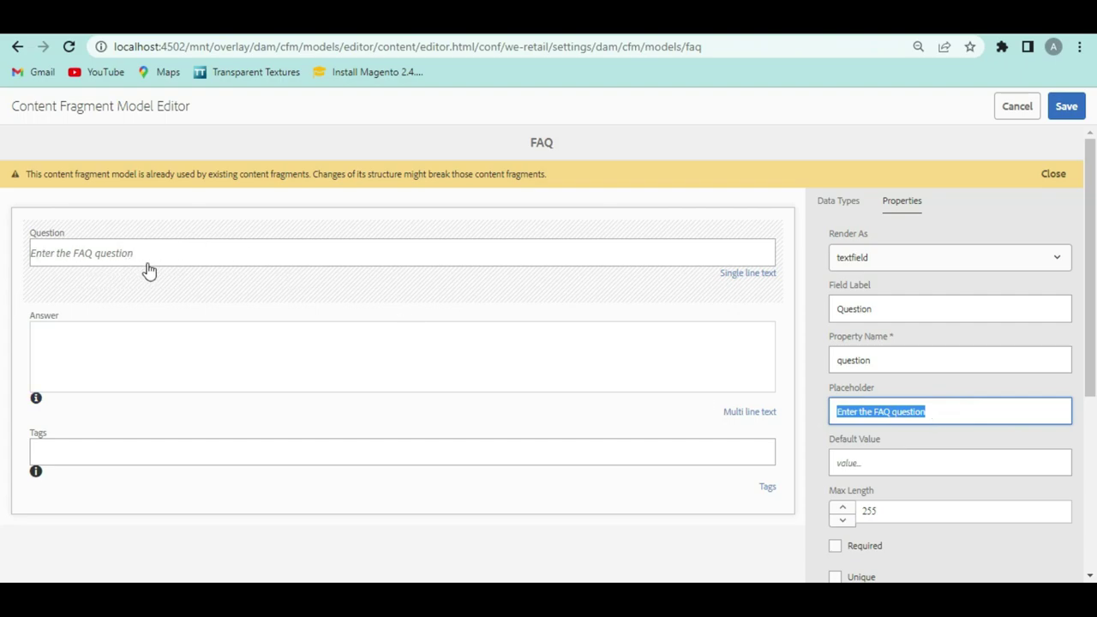
scroll(941, 385, down, 4)
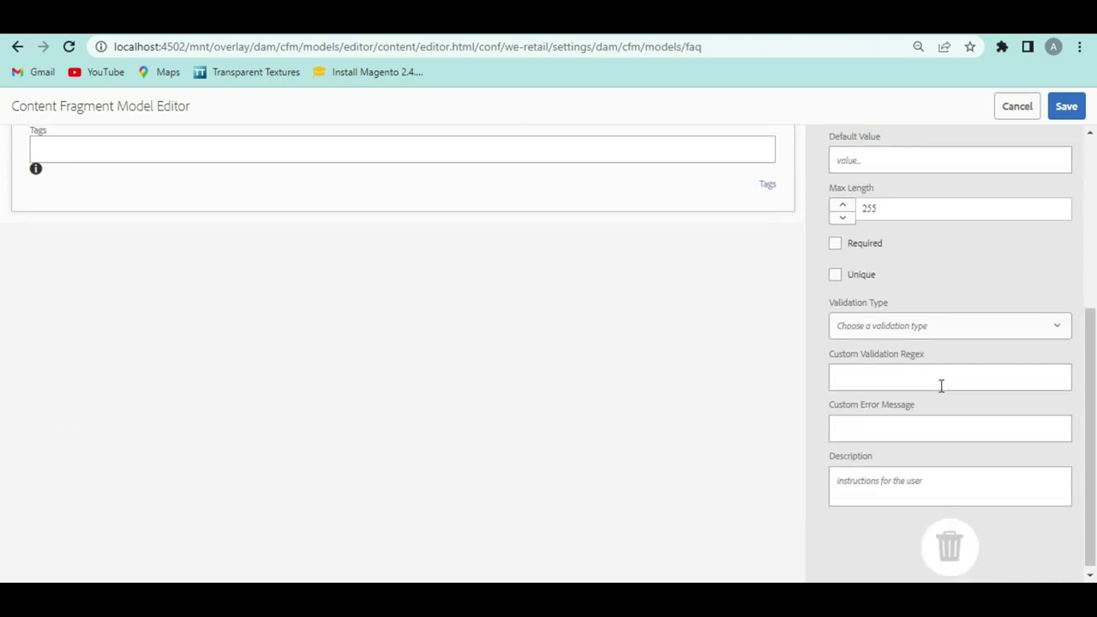
scroll(940, 385, up, 4)
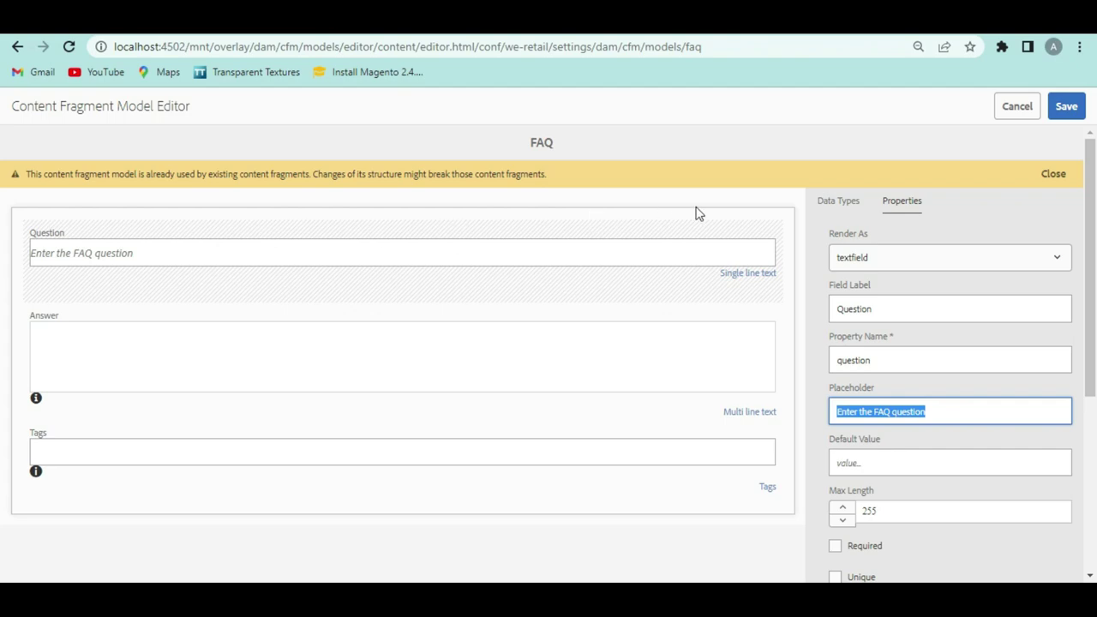
Review all data types available for the FAQ model, then leave the model editor without saving
click(838, 204)
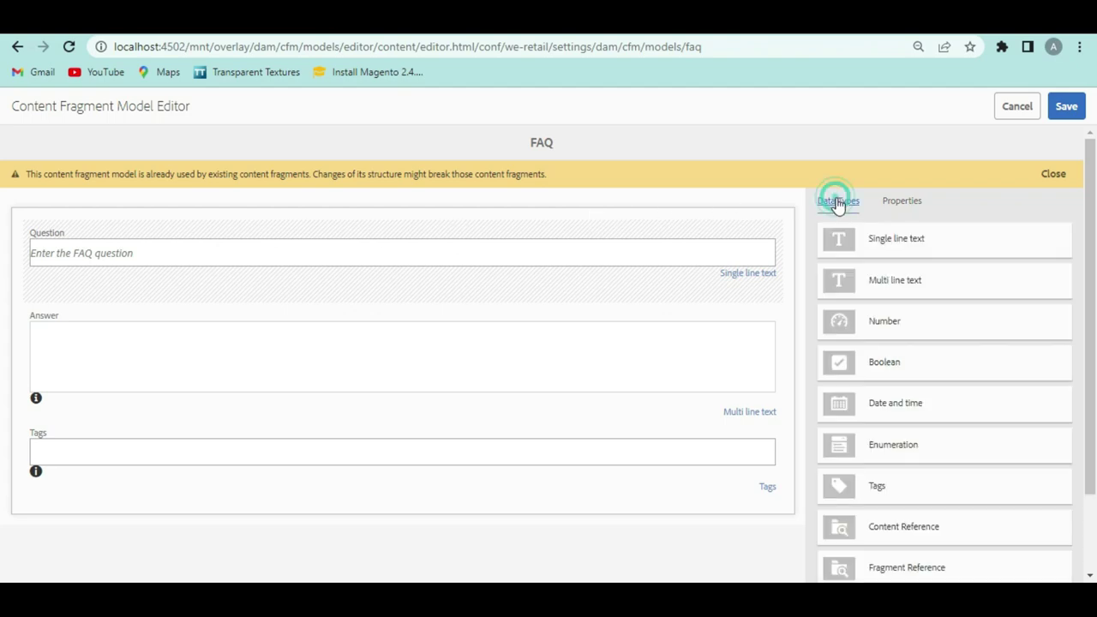
scroll(857, 382, down, 1)
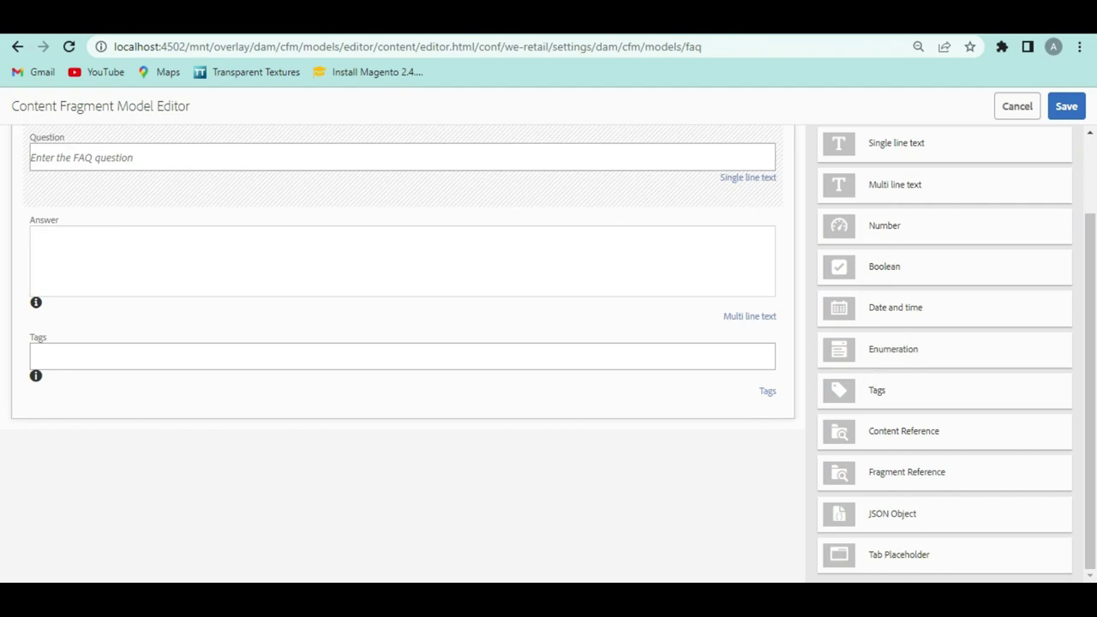
scroll(818, 289, up, 1)
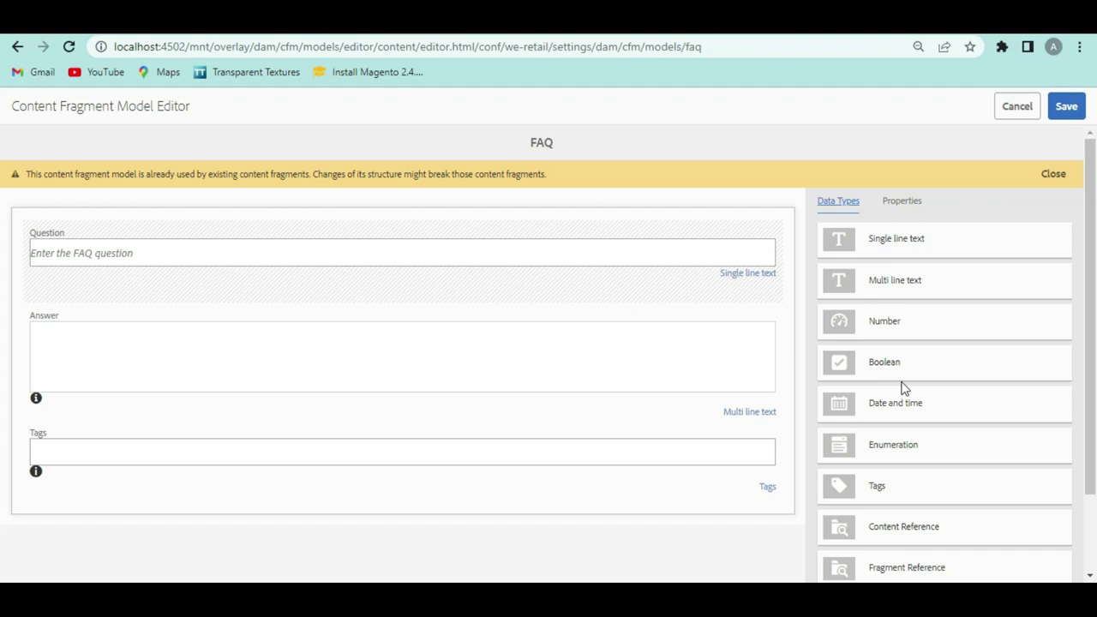
scroll(866, 378, down, 1)
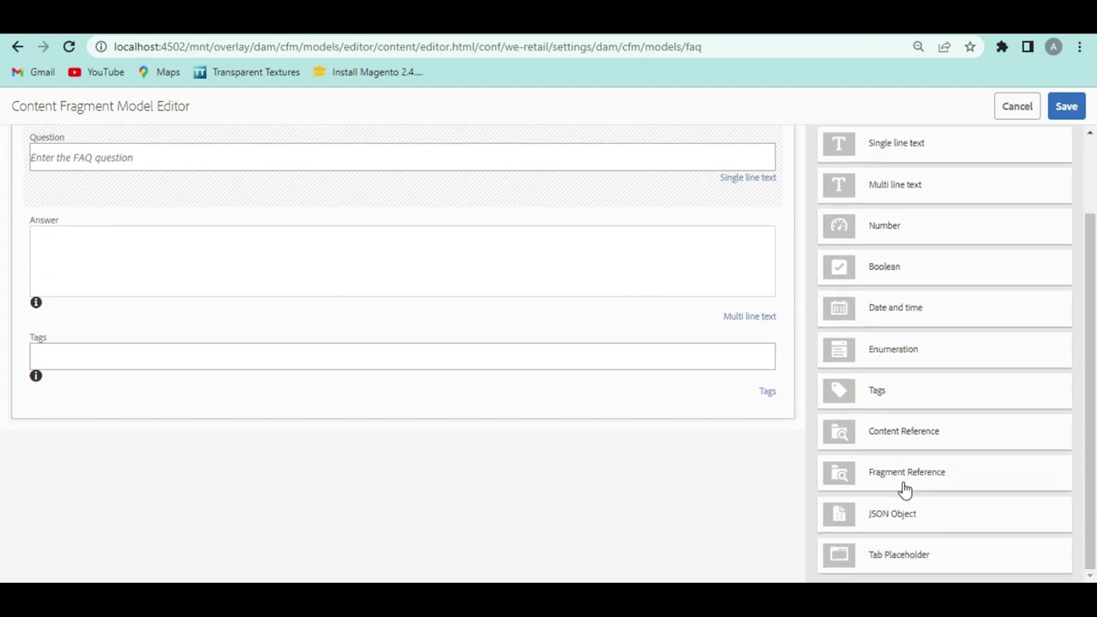
scroll(802, 276, up, 1)
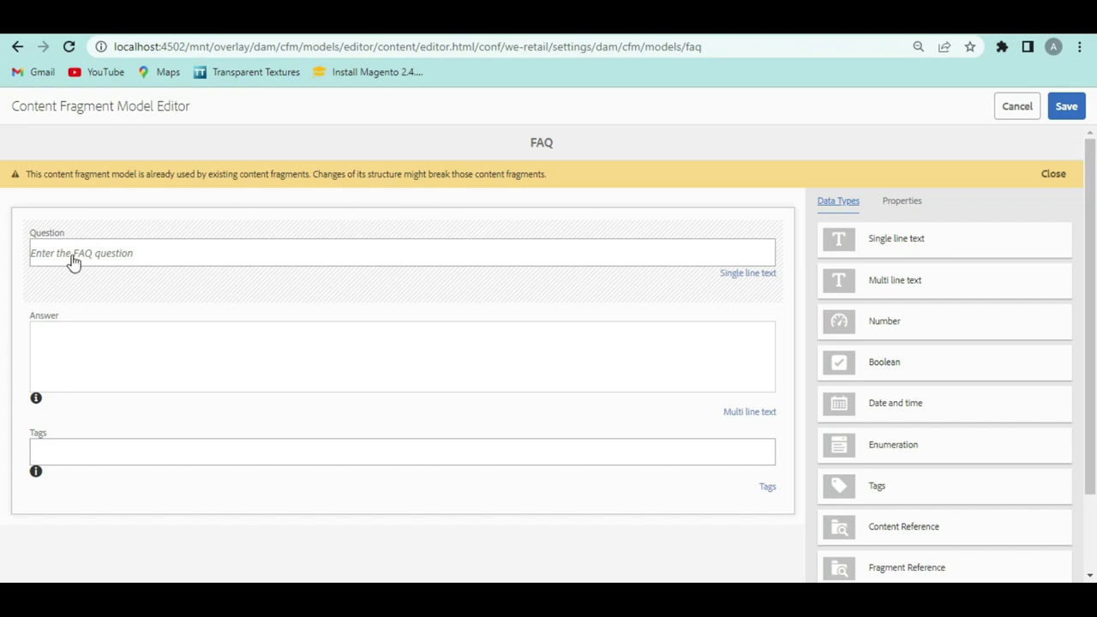
click(1016, 108)
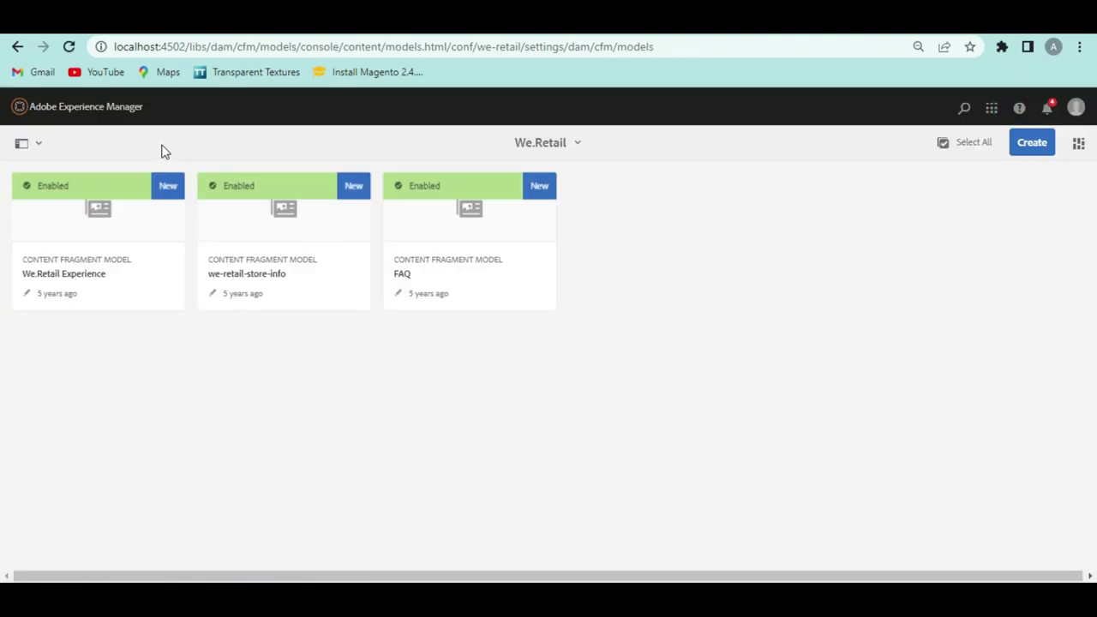
Return to the We.Retail Company FAQ folder in Assets, then switch to the "API vs GRAPHQL" slide in Google Slides
click(62, 109)
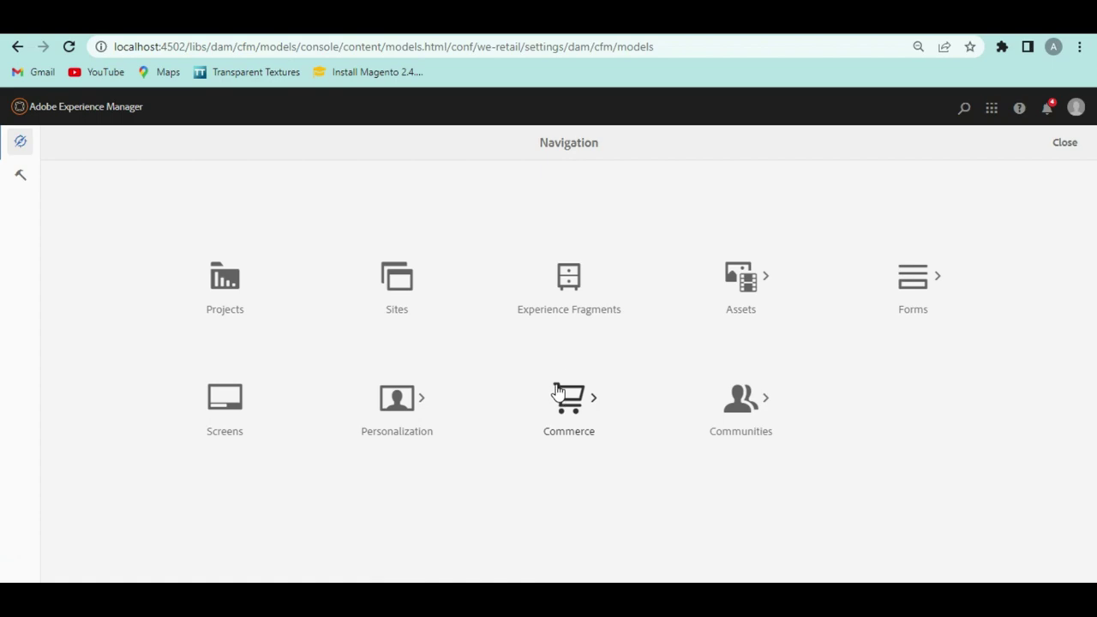
click(730, 292)
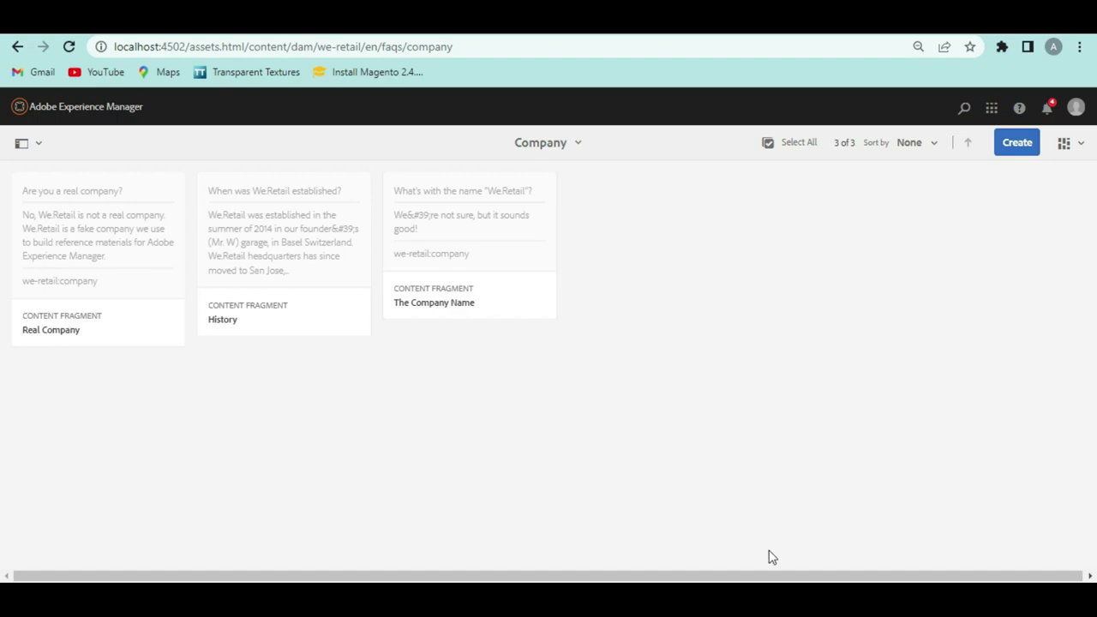
mouse_move(746, 600)
click(686, 514)
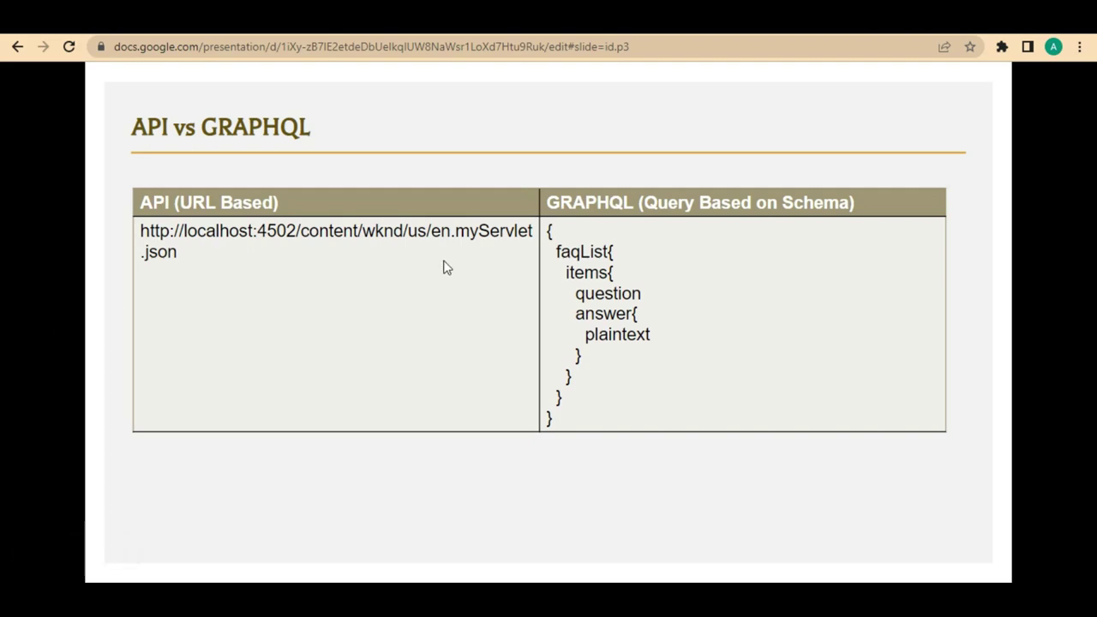
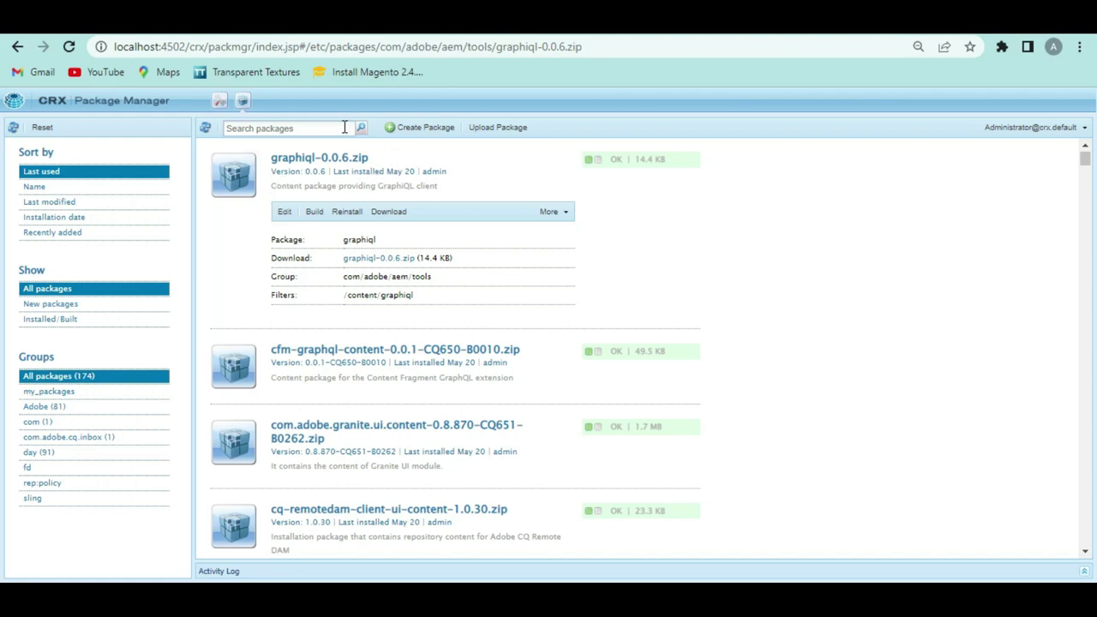
Duplicate the CRX Package Manager browser tab and load the AEM start page at localhost:4502/aem/start.html in the copy
right_click(326, 17)
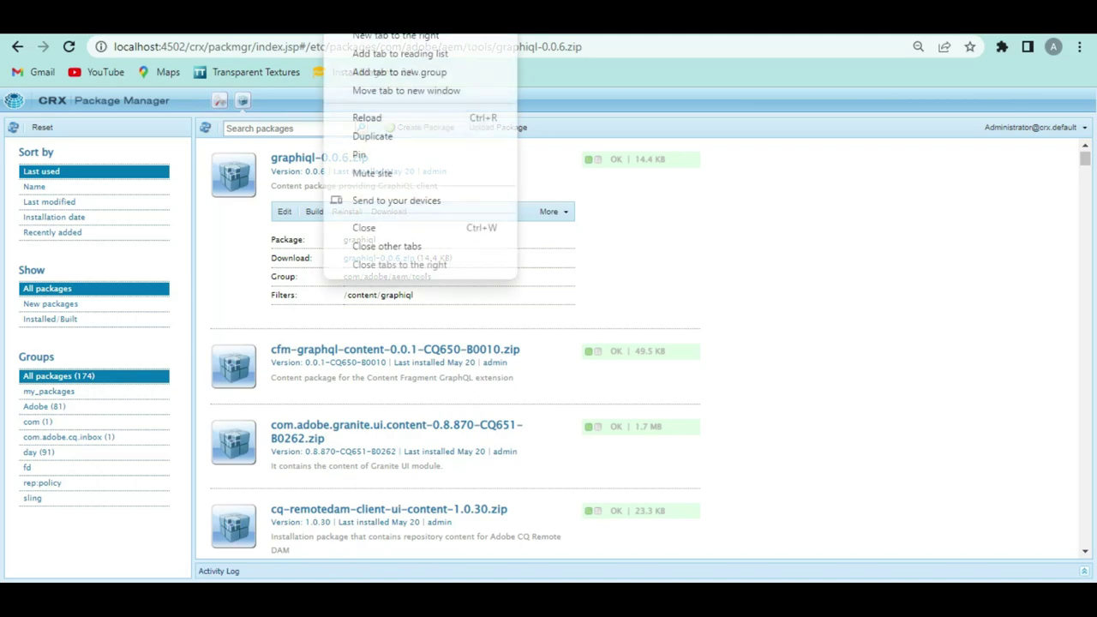
click(375, 128)
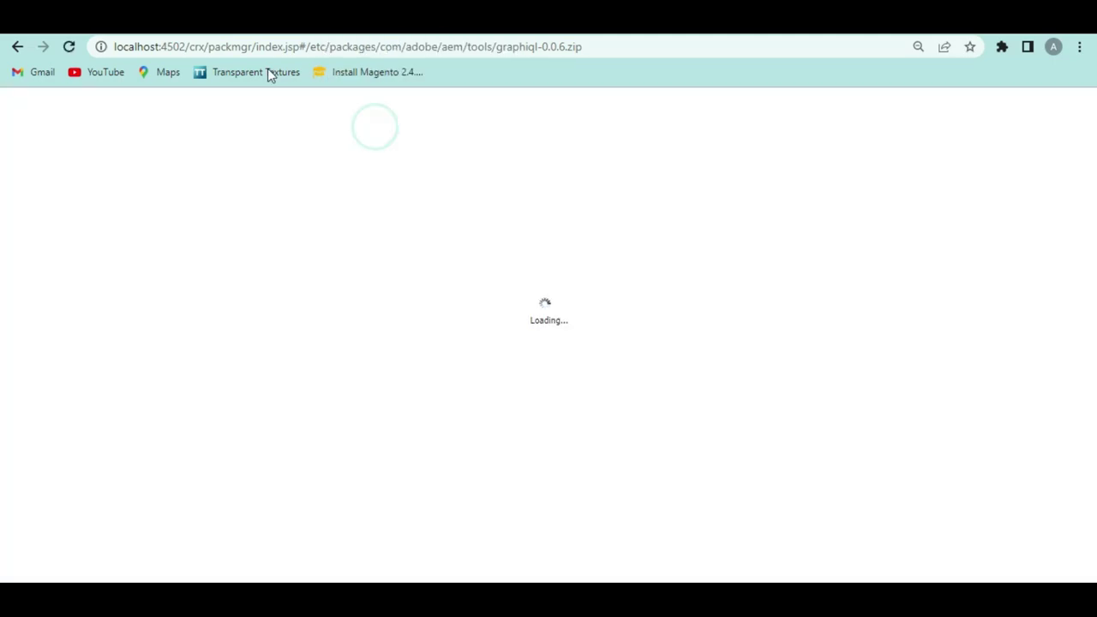
click(514, 44)
click(641, 42)
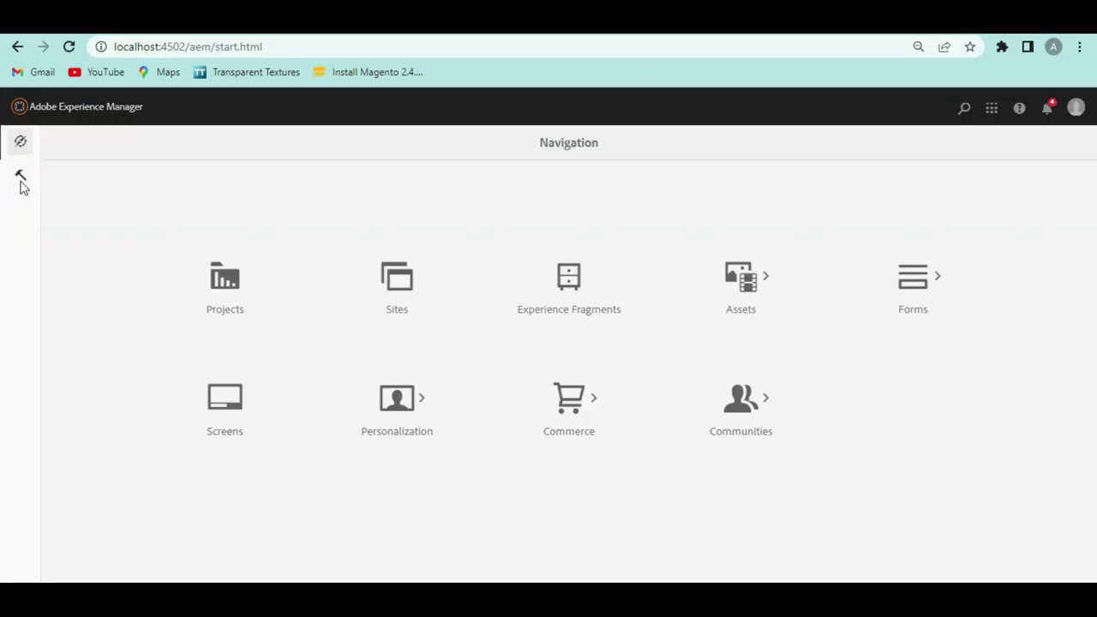
Open the properties of the global configuration in the Configuration Browser
click(21, 181)
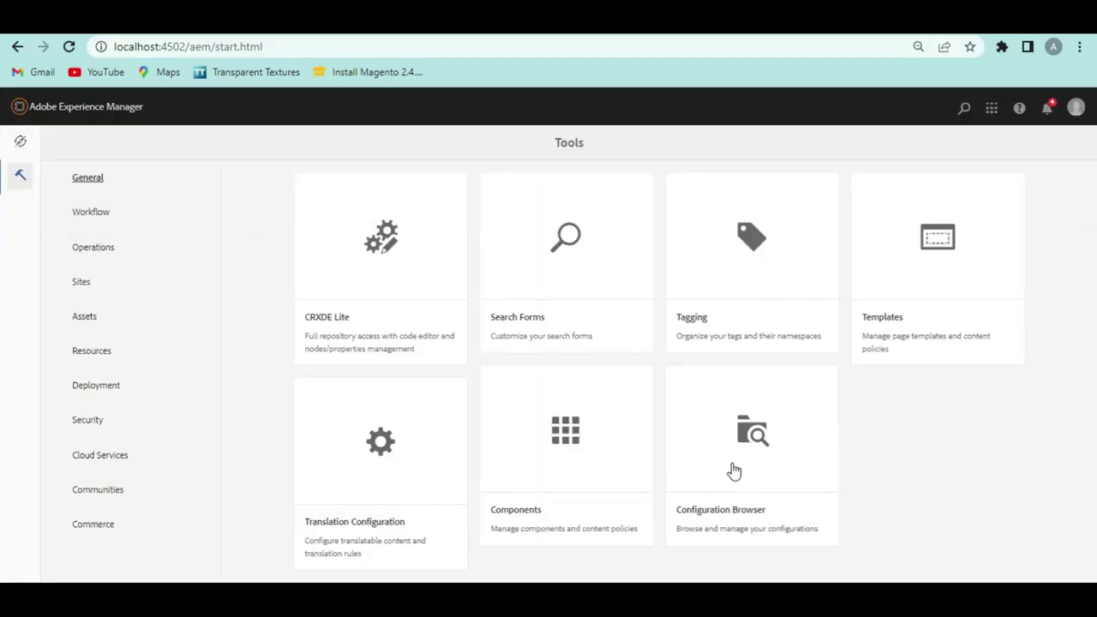
click(753, 442)
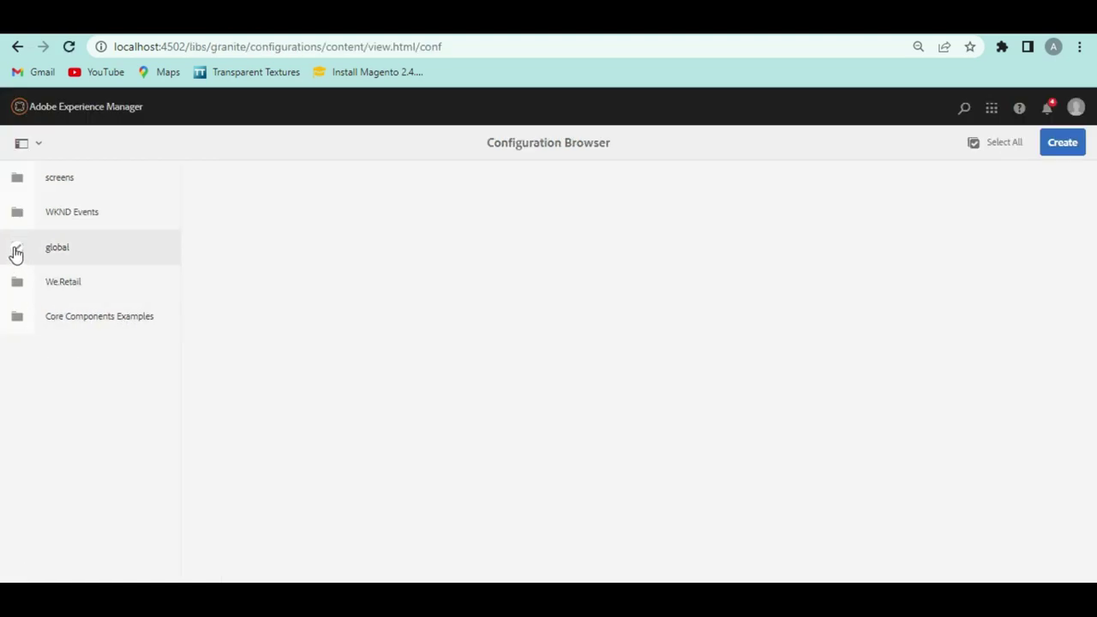
click(17, 248)
click(58, 108)
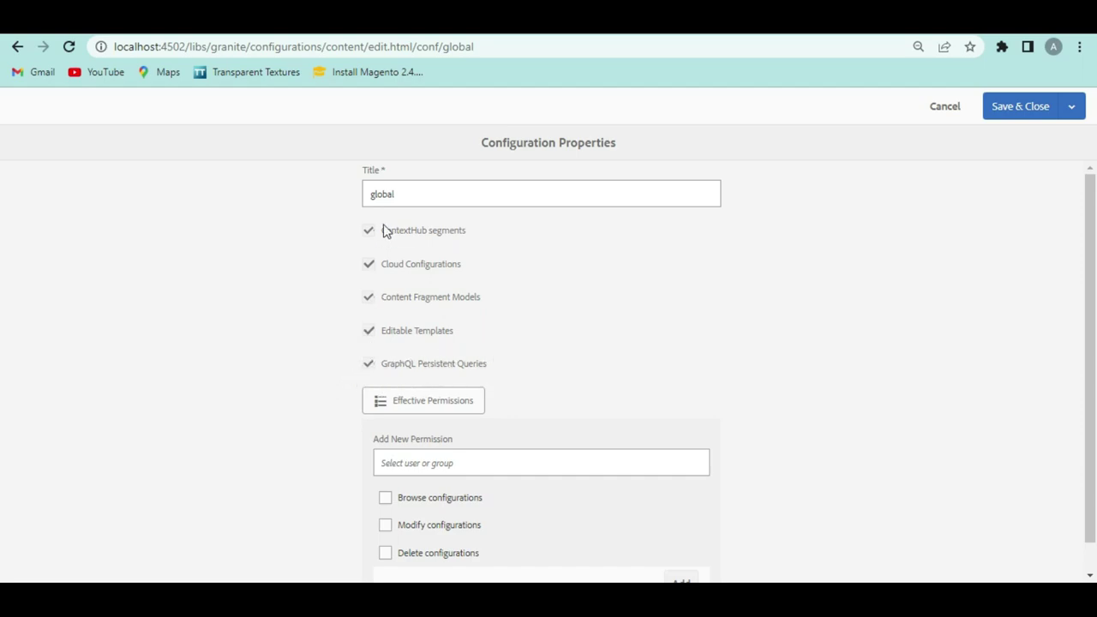
Examine the global configuration's title and enabled features, including GraphQL Persistent Queries, then leave its properties without saving
click(404, 196)
double_click(399, 194)
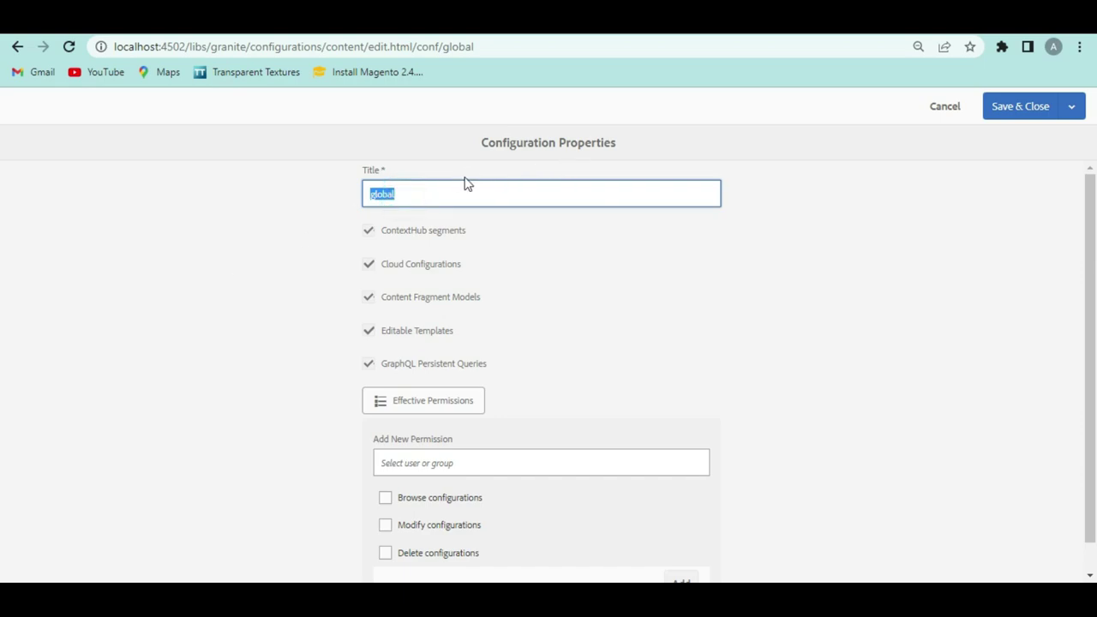
click(239, 228)
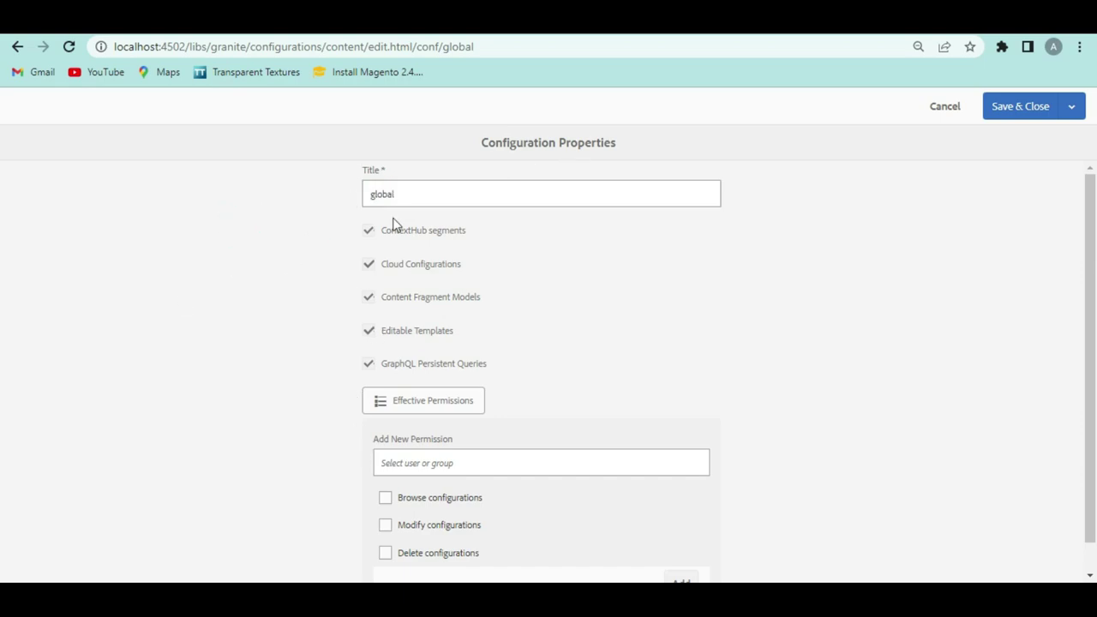
click(952, 109)
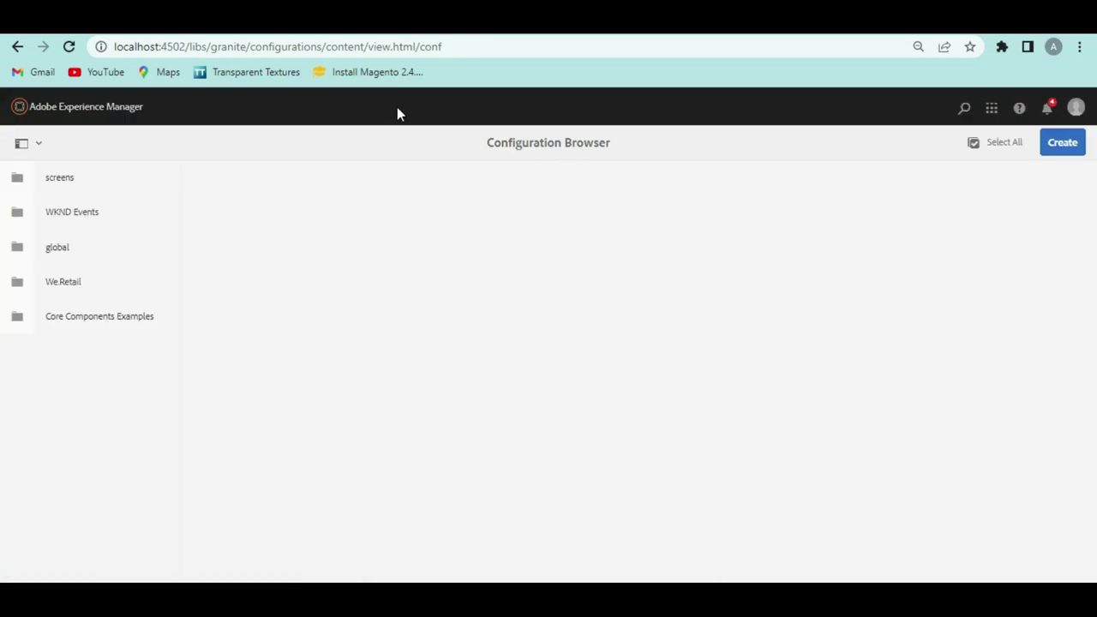
Open the GraphQL endpoint management console from the Assets tools
click(133, 112)
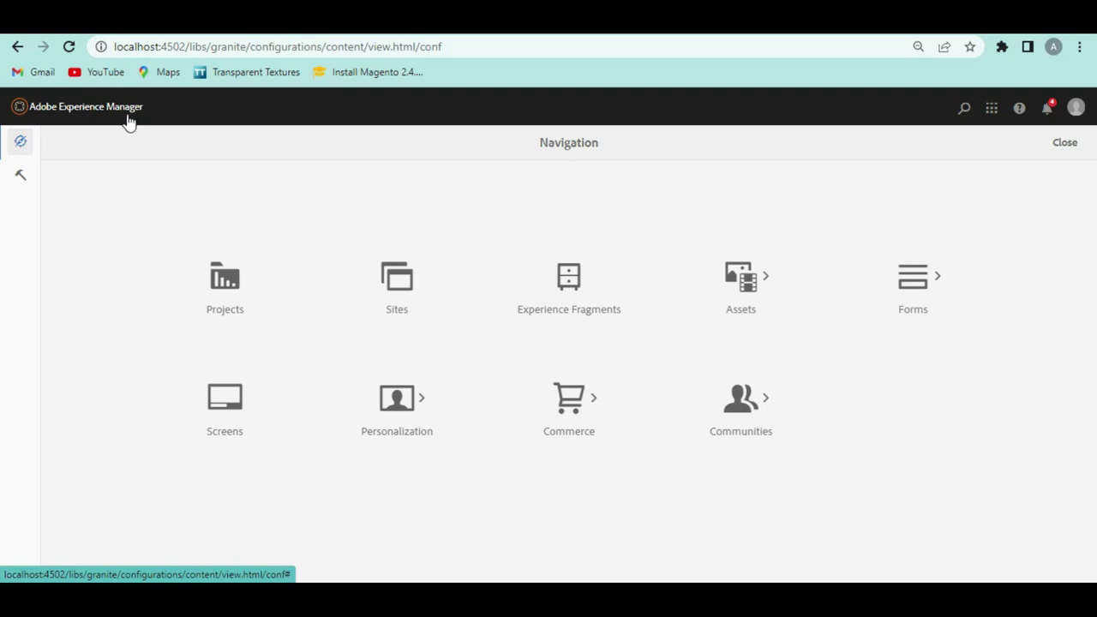
click(21, 180)
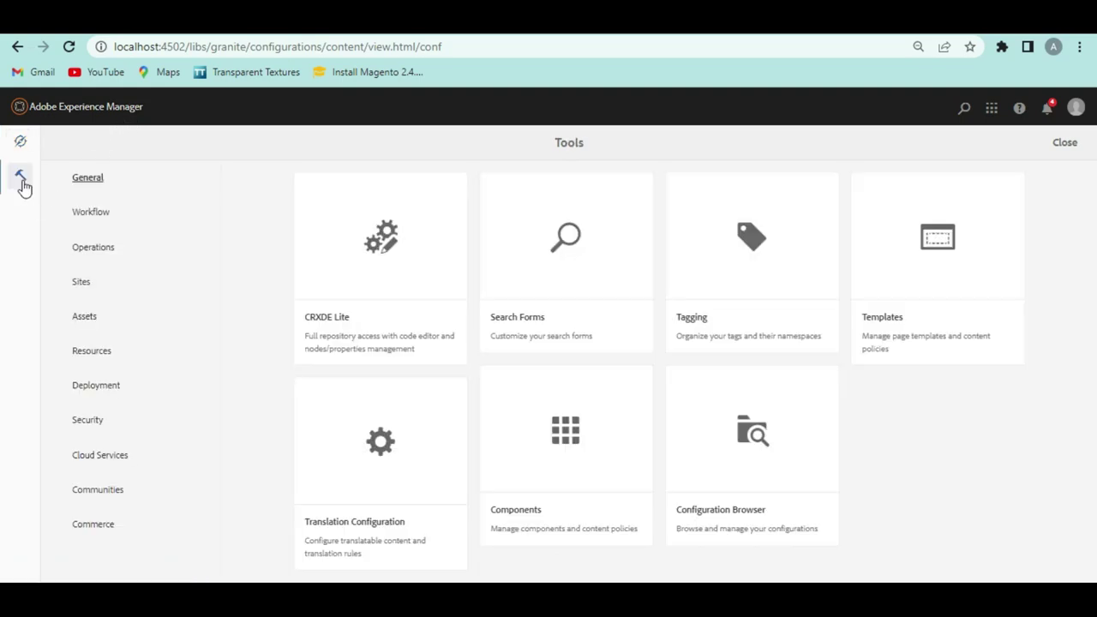
click(83, 319)
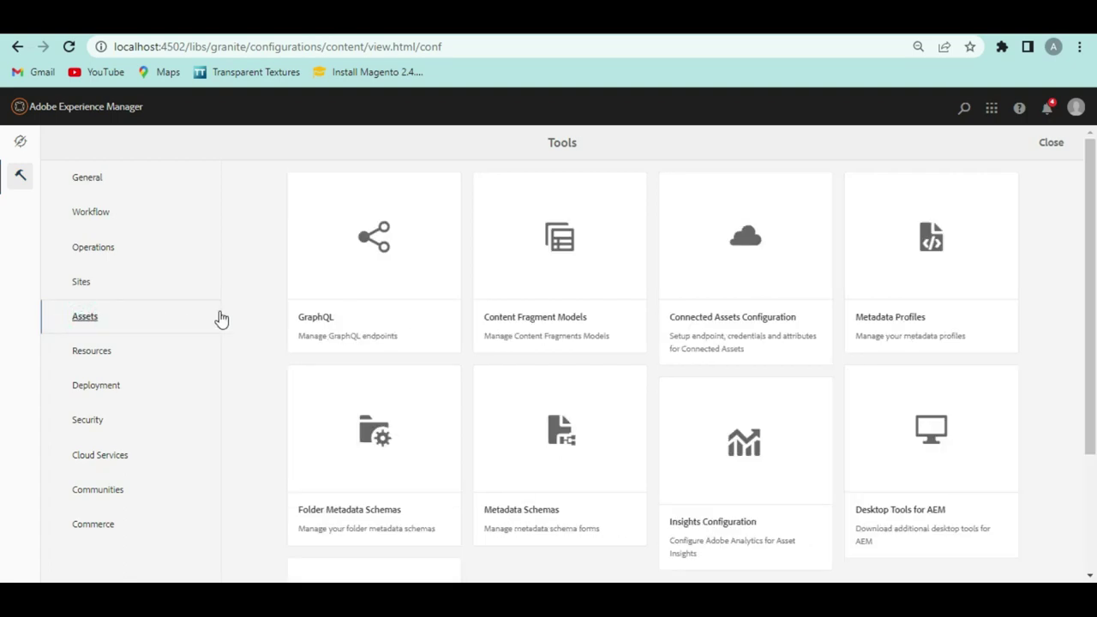
click(373, 244)
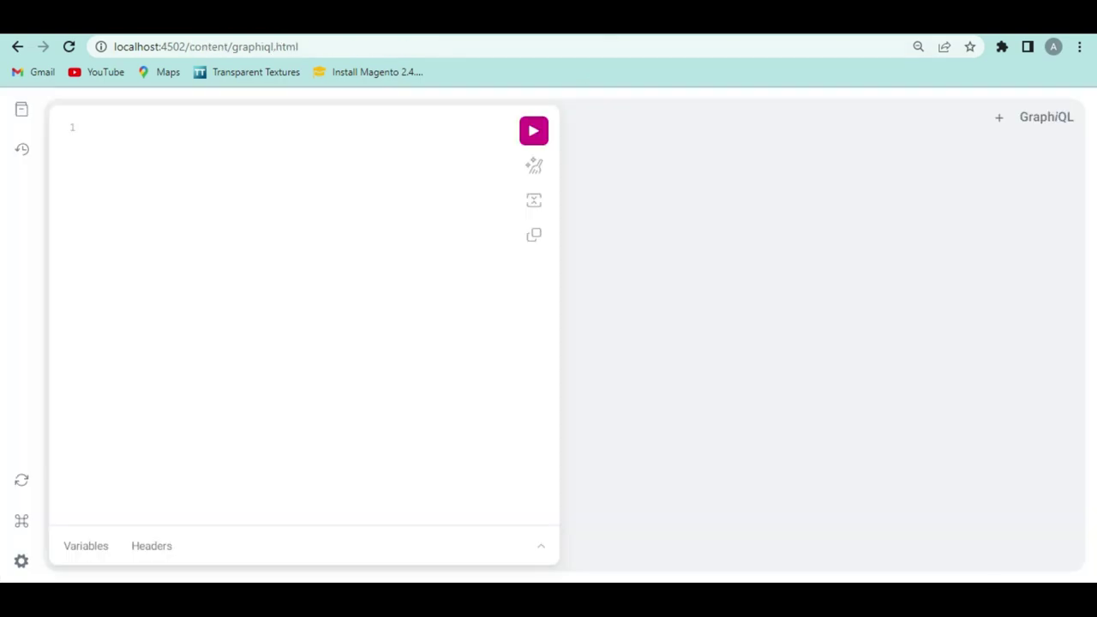
drag(186, 46, 327, 49)
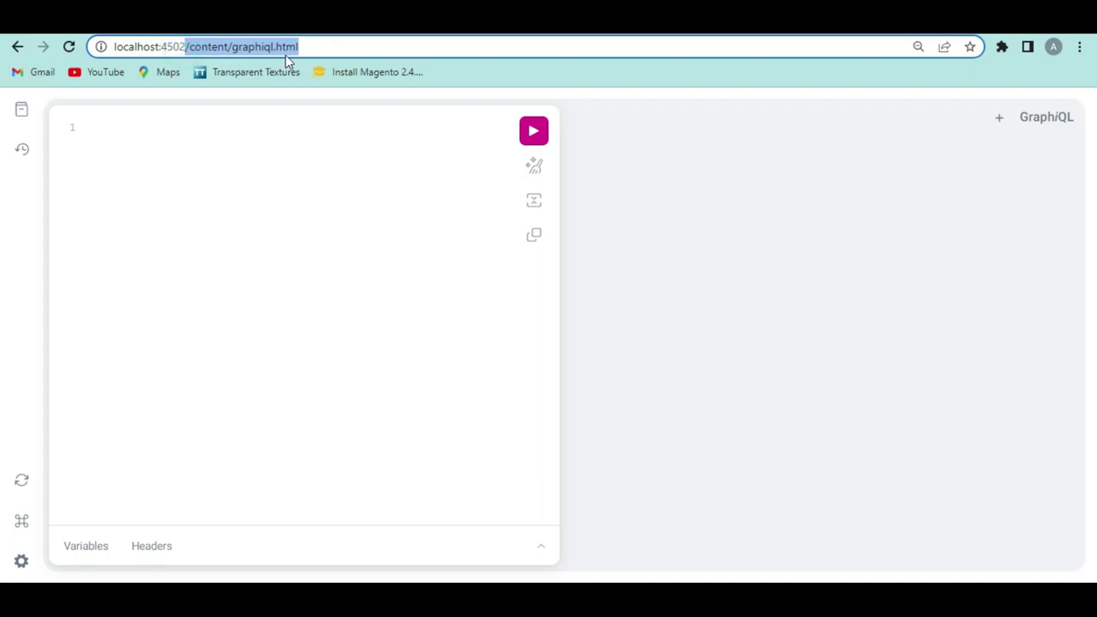
click(238, 268)
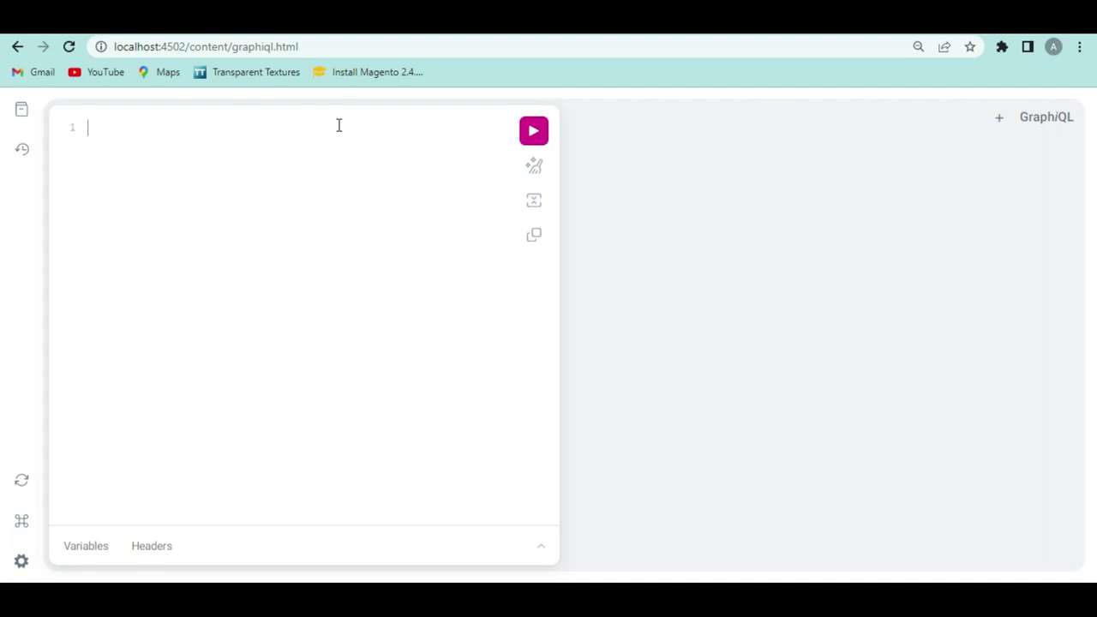
click(98, 128)
Examine the root query type and all schema types listed in the GraphiQL documentation
click(23, 114)
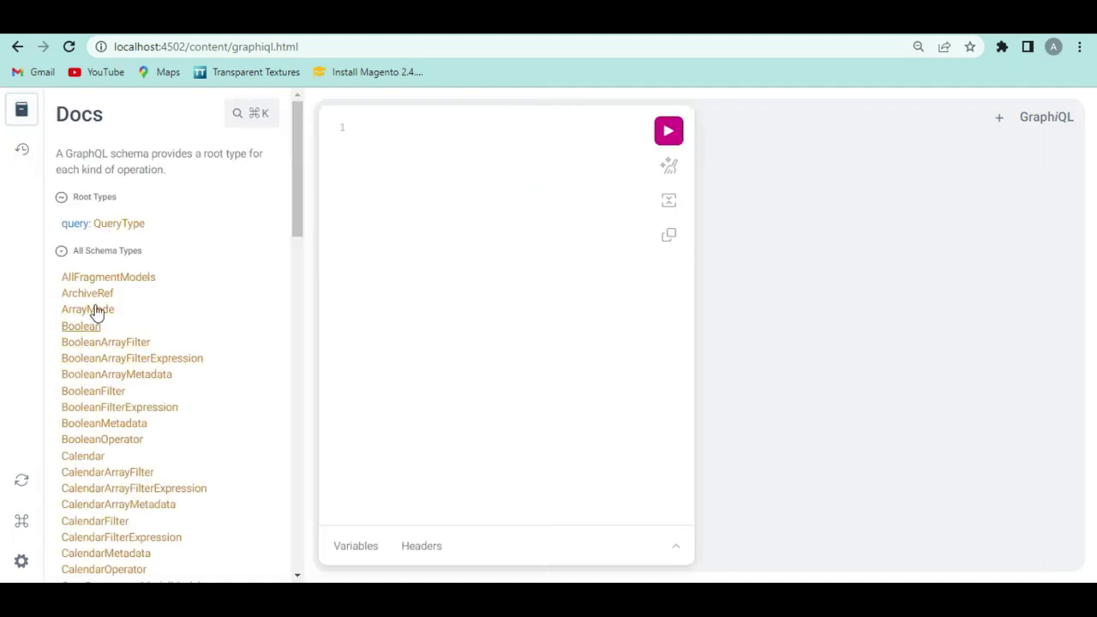
scroll(98, 369, down, 3)
scroll(98, 368, down, 1)
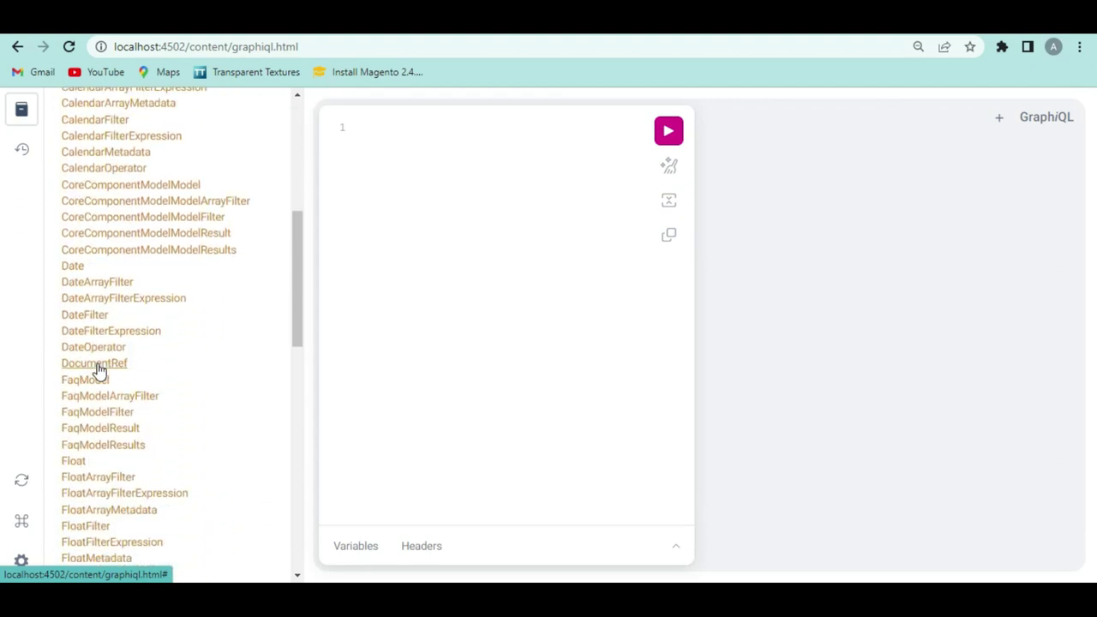
scroll(98, 368, down, 2)
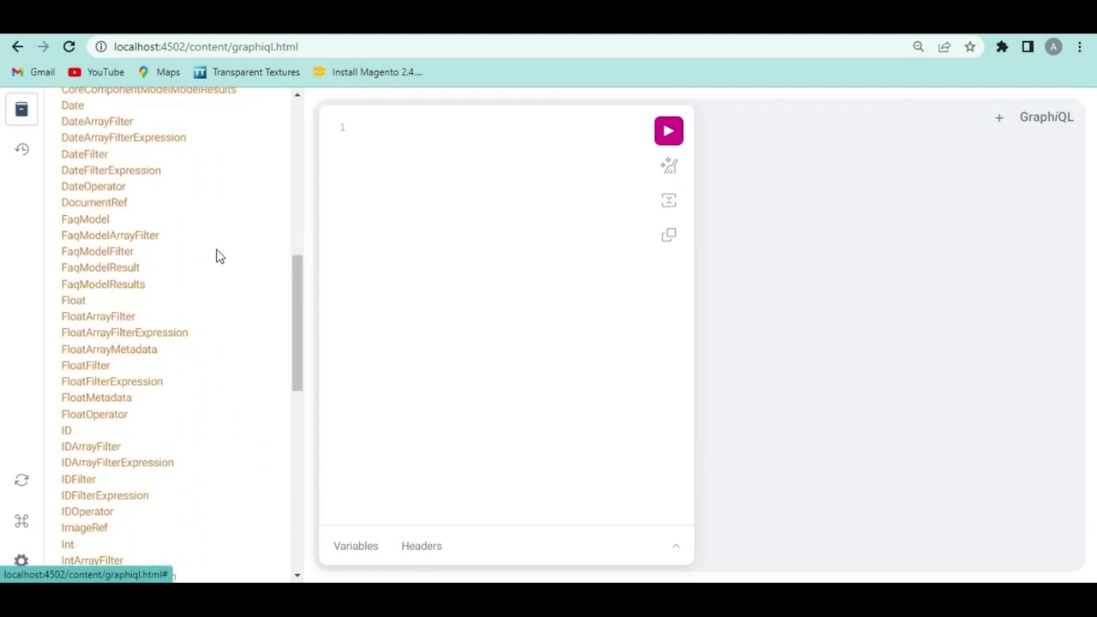
scroll(136, 388, down, 2)
scroll(131, 393, down, 5)
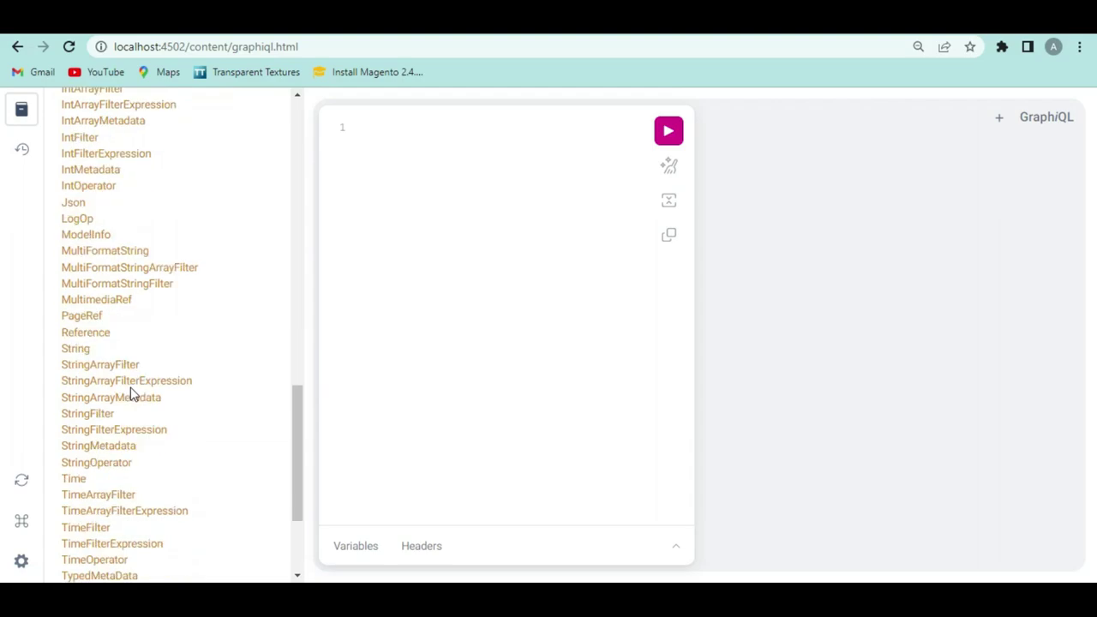
scroll(130, 392, up, 12)
scroll(128, 389, up, 1)
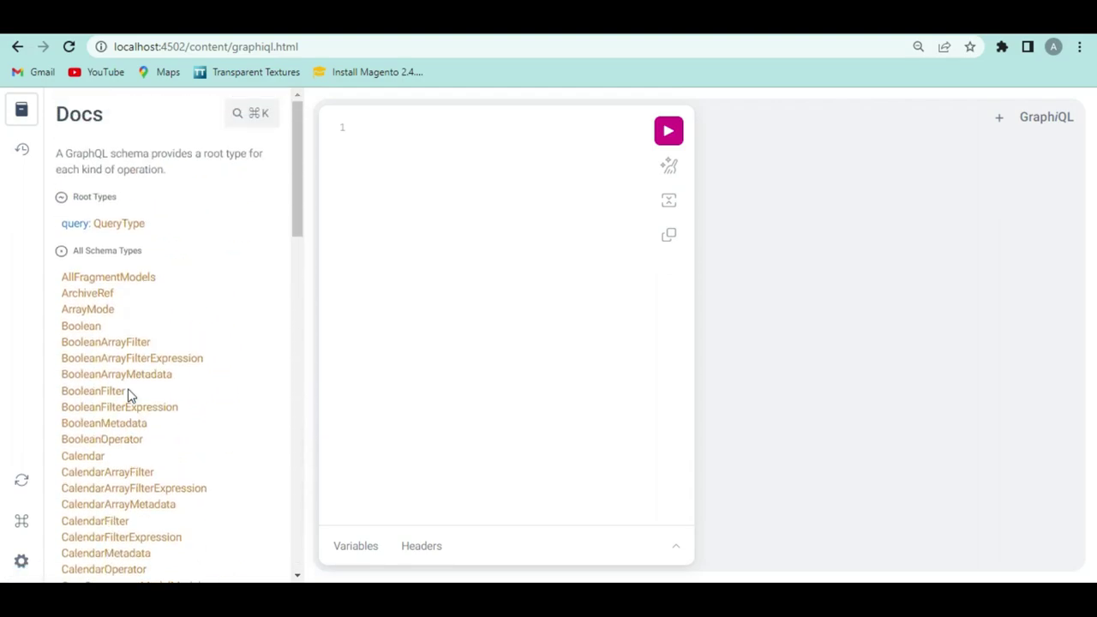
Look up the fields of FaqModel under AllFragmentModels in the documentation, then close the documentation
click(133, 279)
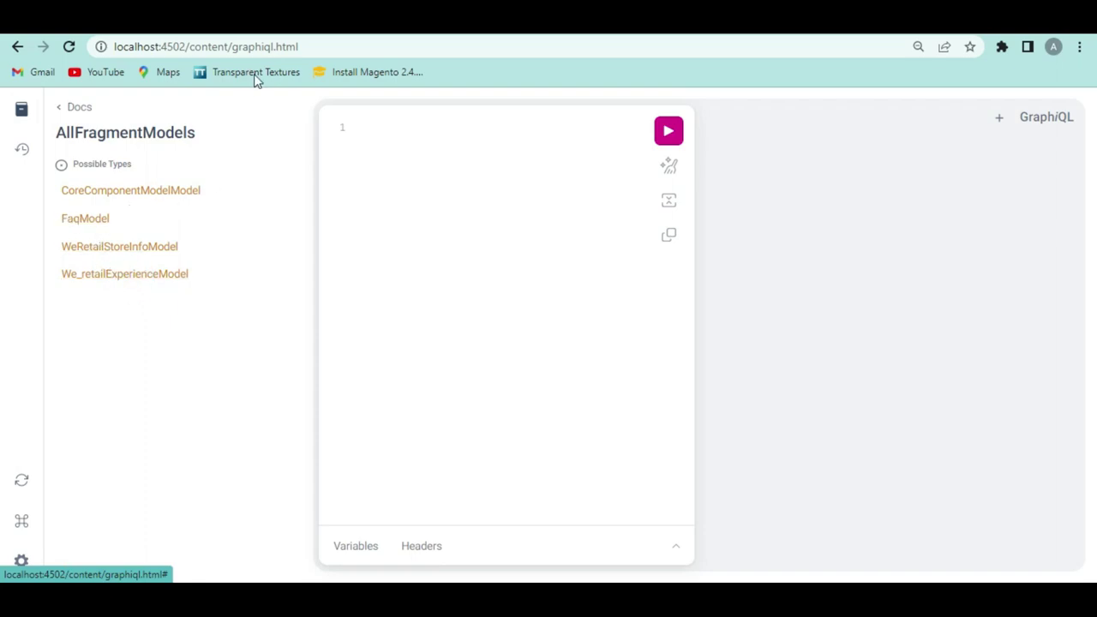
click(85, 219)
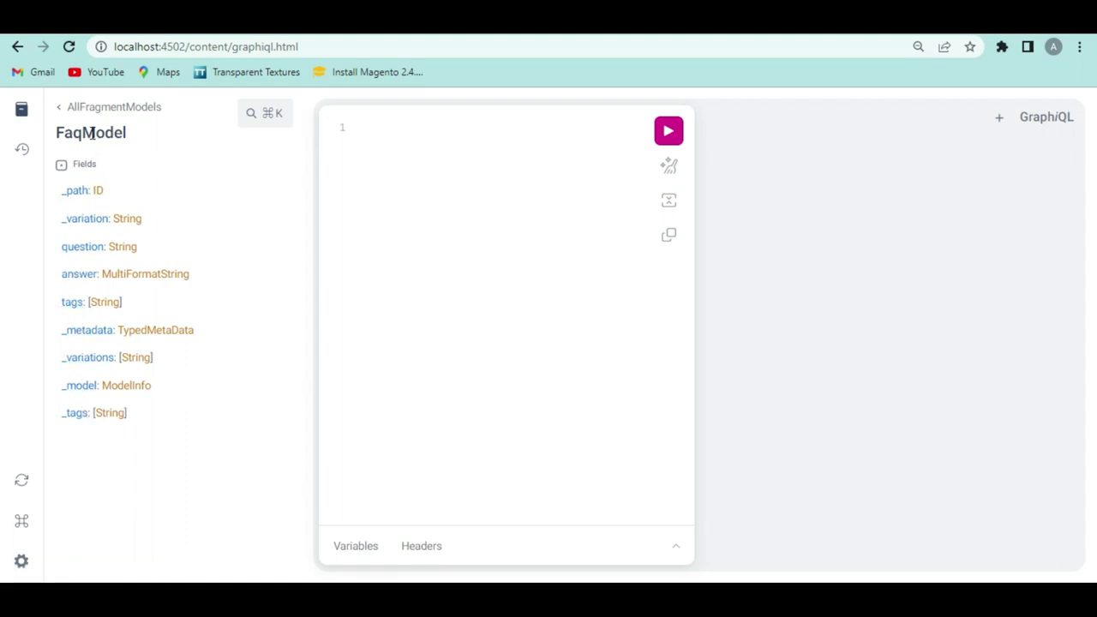
click(33, 112)
Start an unnamed query with an opening brace and add the suggested faqList field to it
click(117, 130)
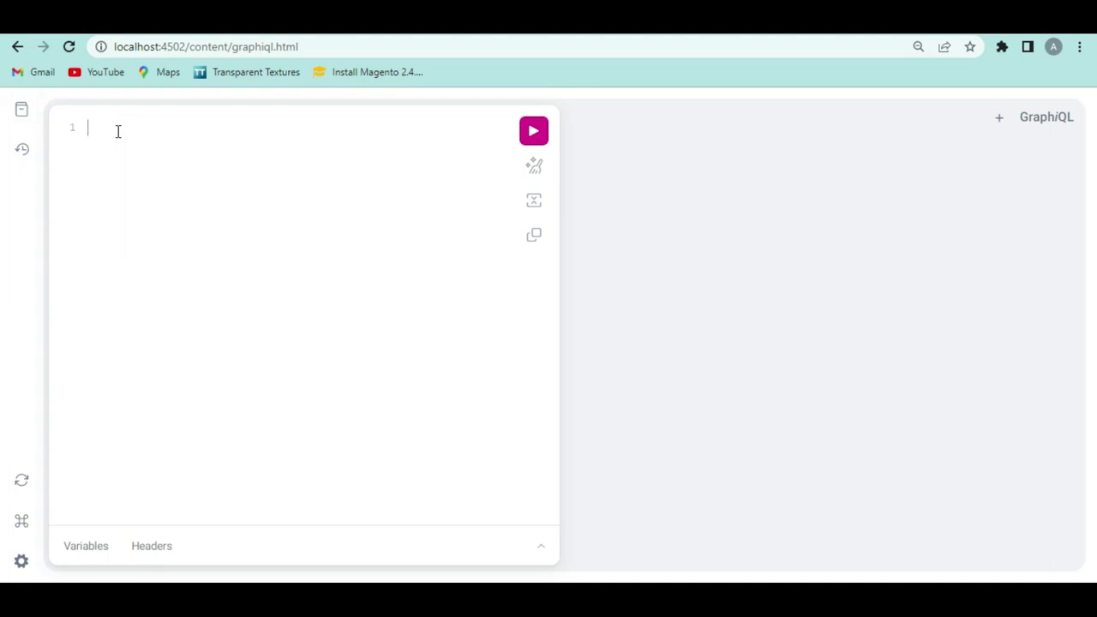
key(ctrl+space)
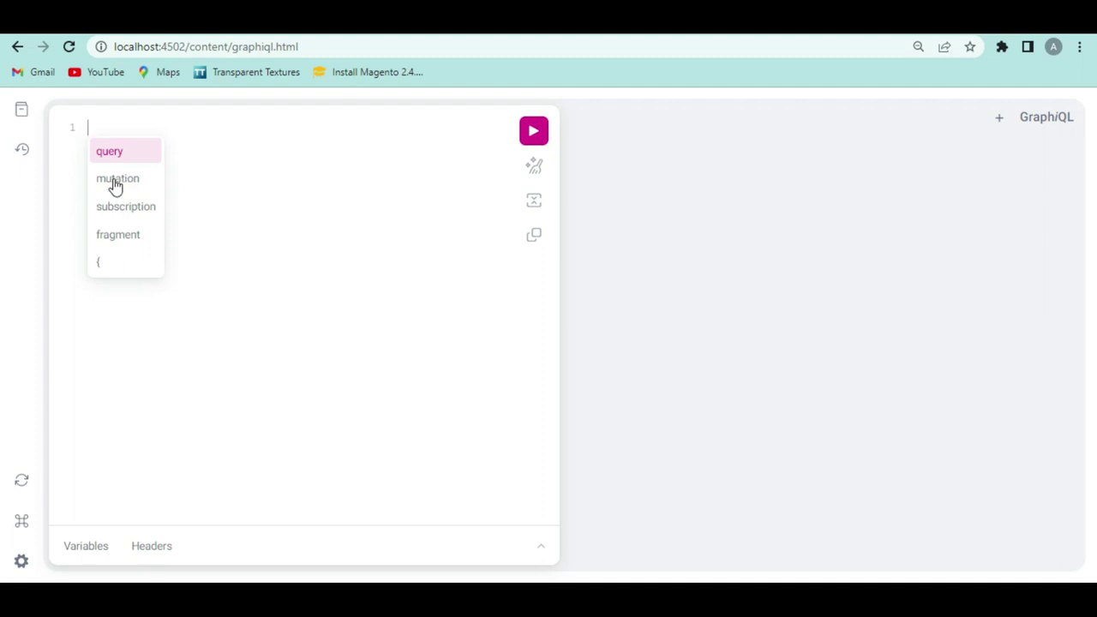
click(102, 268)
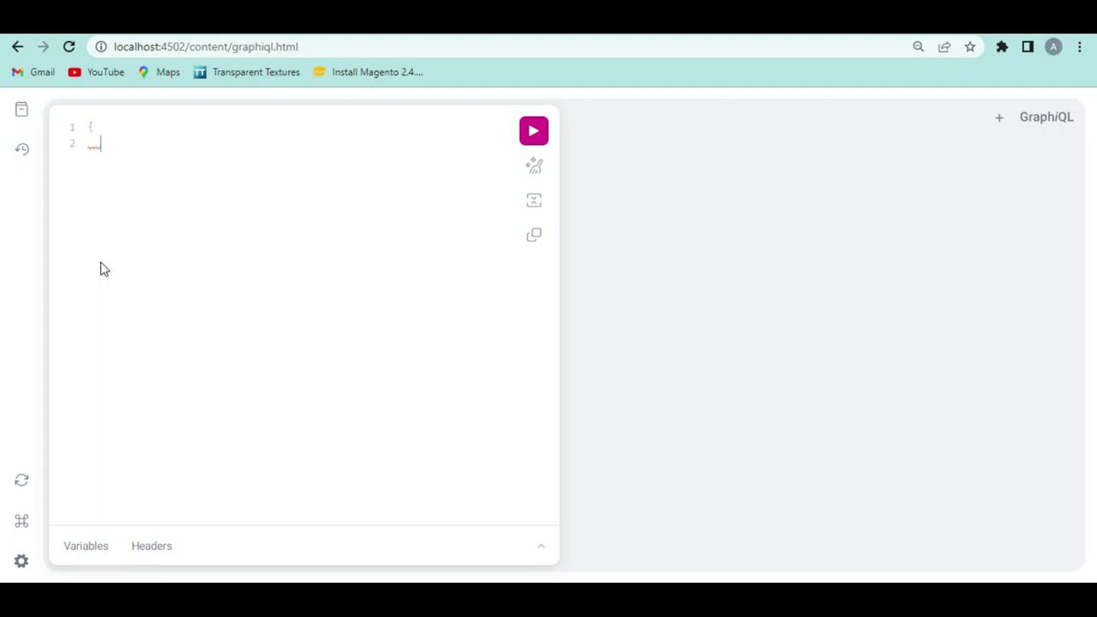
key(ctrl+space)
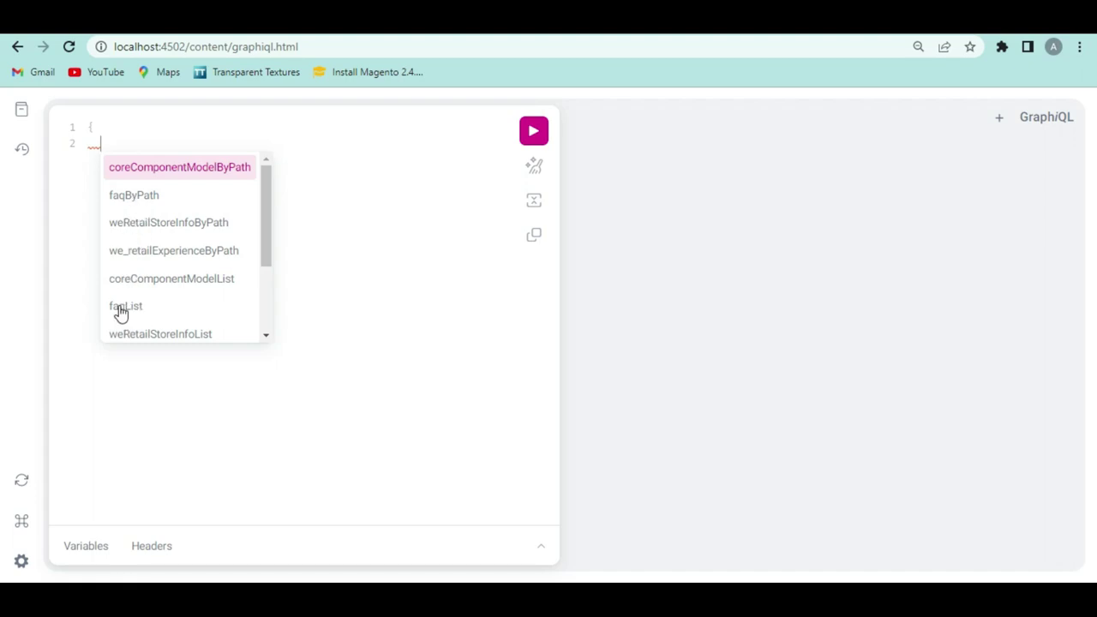
scroll(176, 309, down, 1)
click(134, 230)
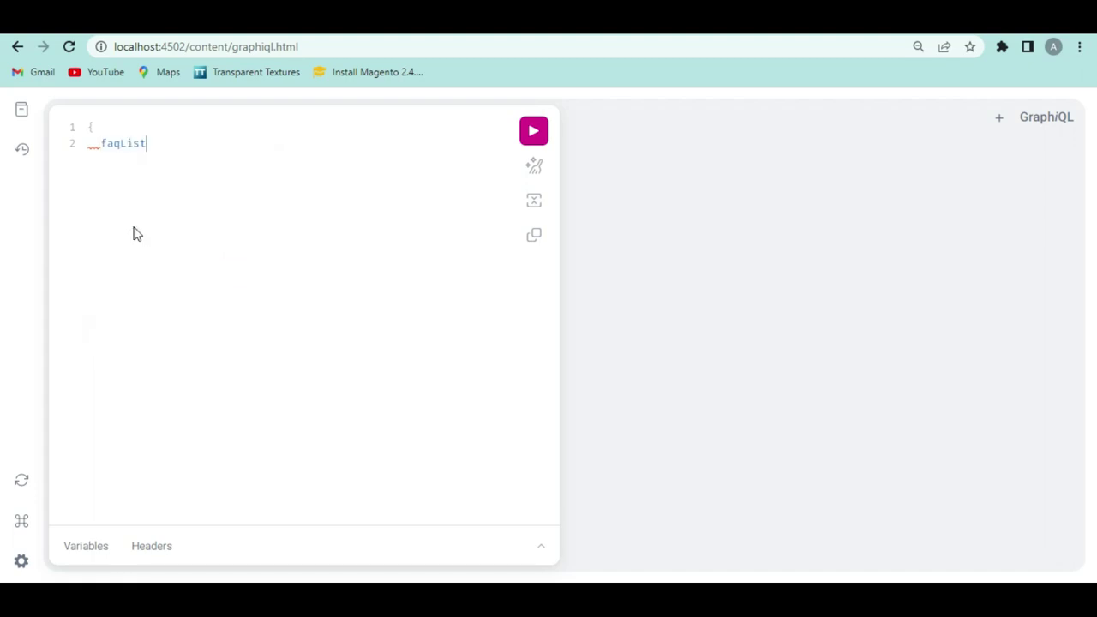
click(135, 231)
Create a selection block in braces for faqList and add the items field inside it
text({)
key(Return)
key(Down)
key(Up)
key(Up)
key(ctrl+space)
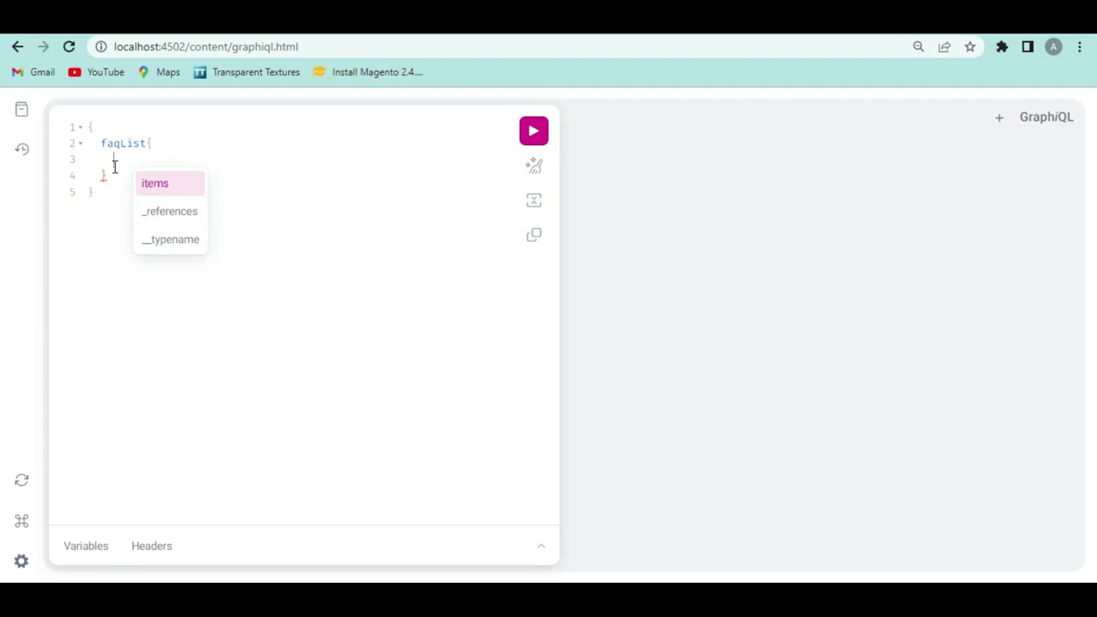
click(168, 185)
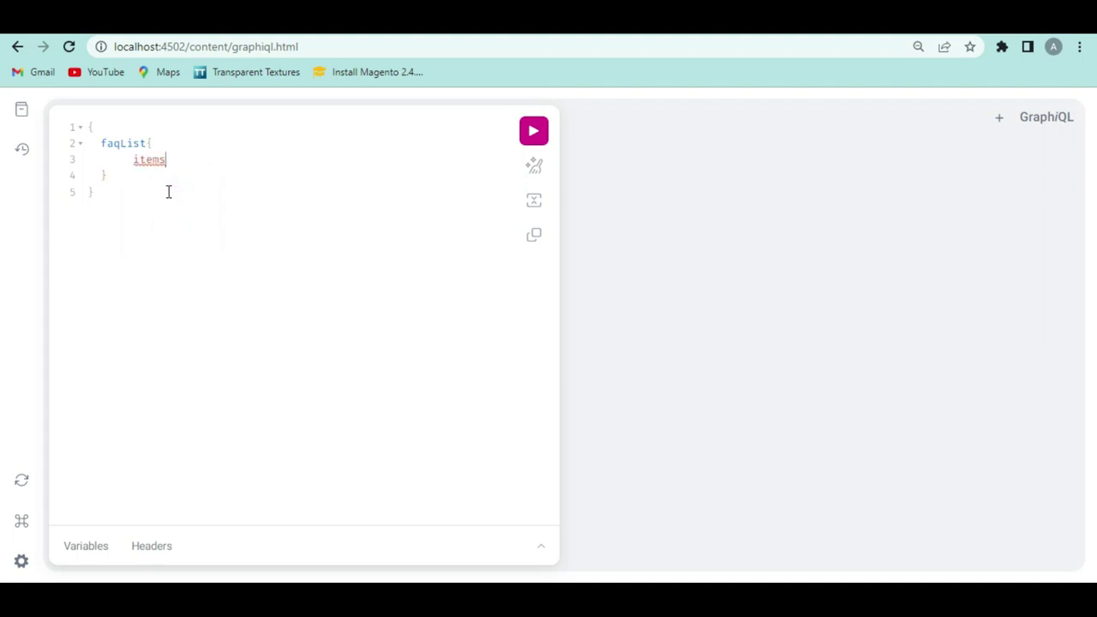
Create a selection block for items and add the question and answer fields on separate lines
text({)
key(Return)
key(ctrl+space)
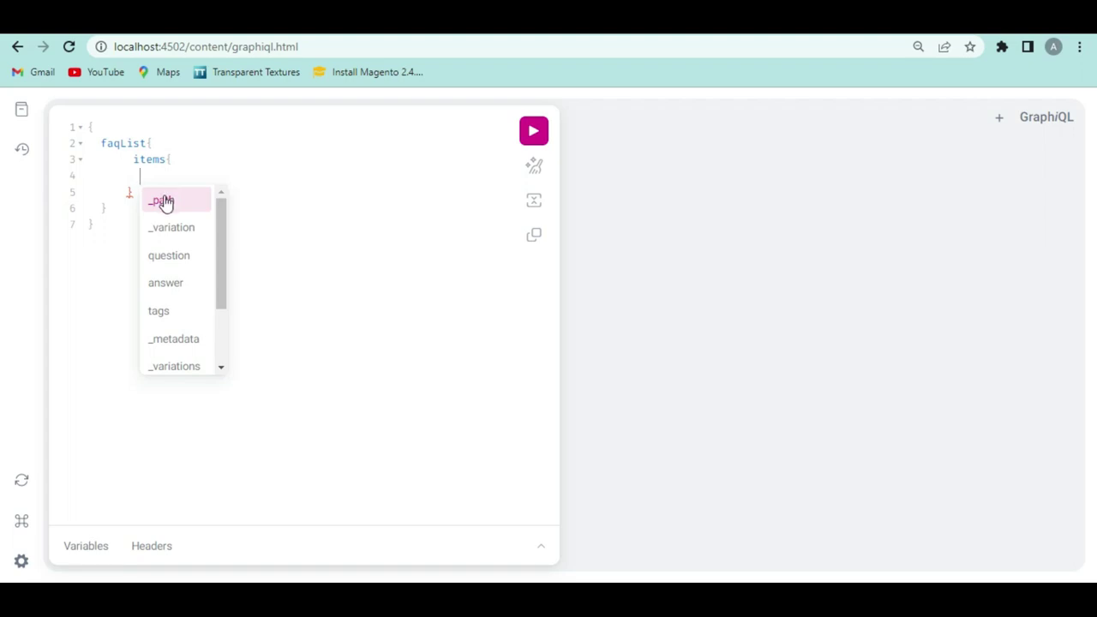
click(176, 260)
click(205, 177)
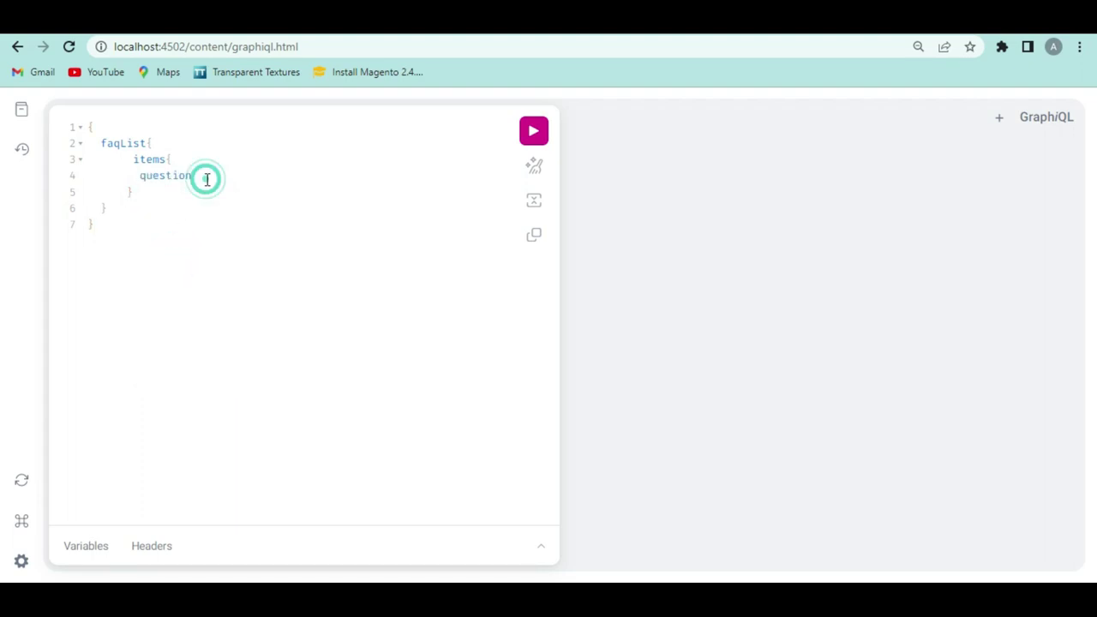
key(ctrl+space)
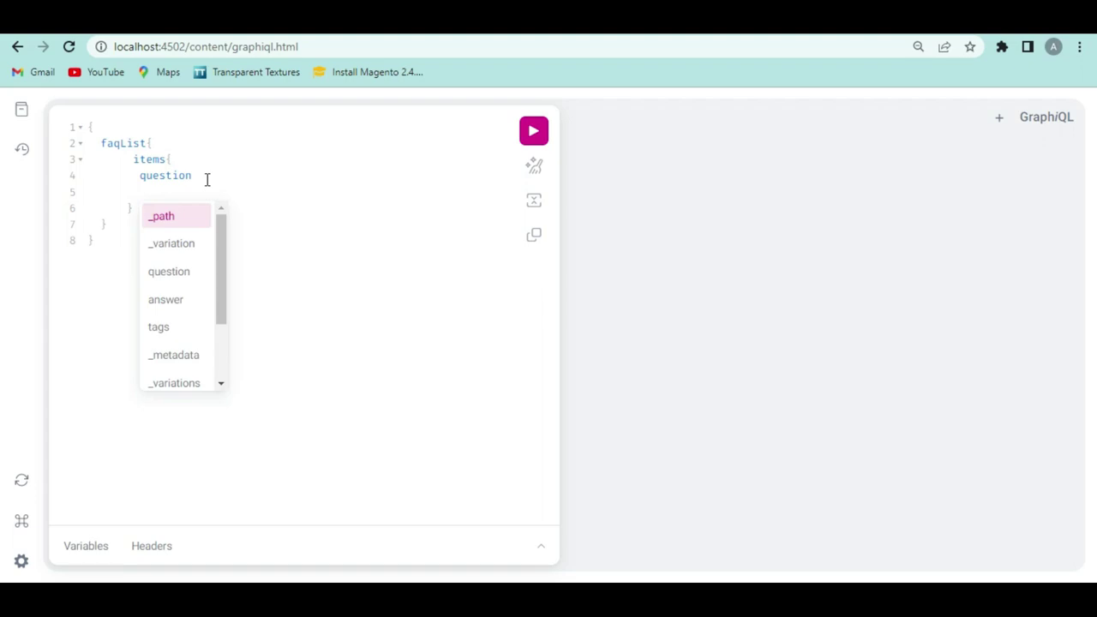
click(166, 304)
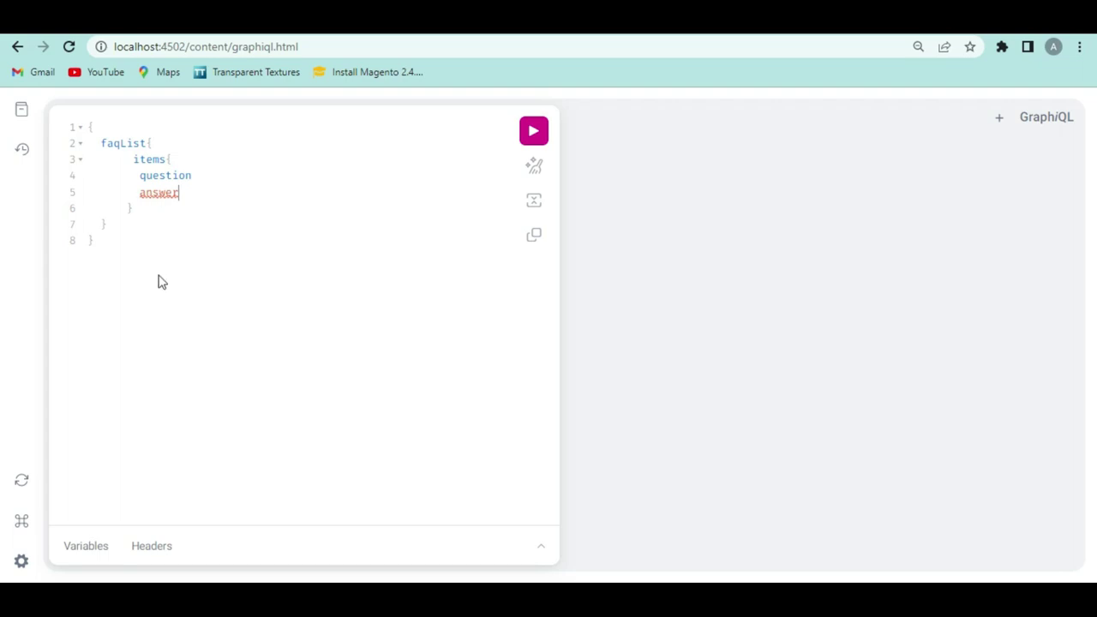
Duplicate the We.Retail company FAQs browser tab, dismiss its product navigation tour and open the Experience Manager navigation
mouse_move(166, 193)
click(146, 13)
right_click(146, 13)
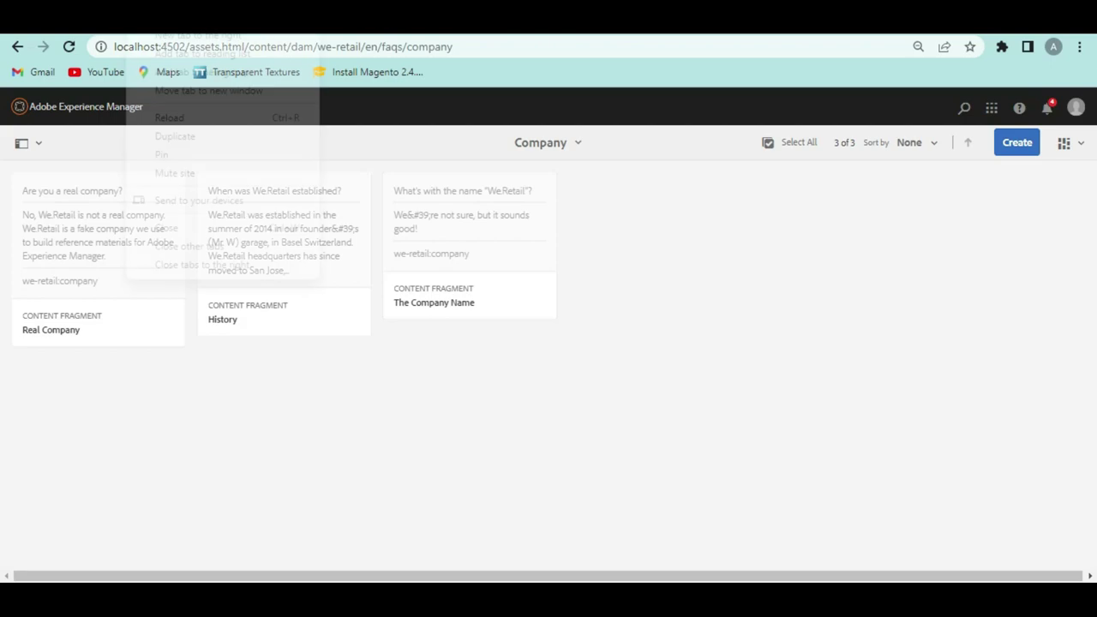
click(204, 134)
key(F5)
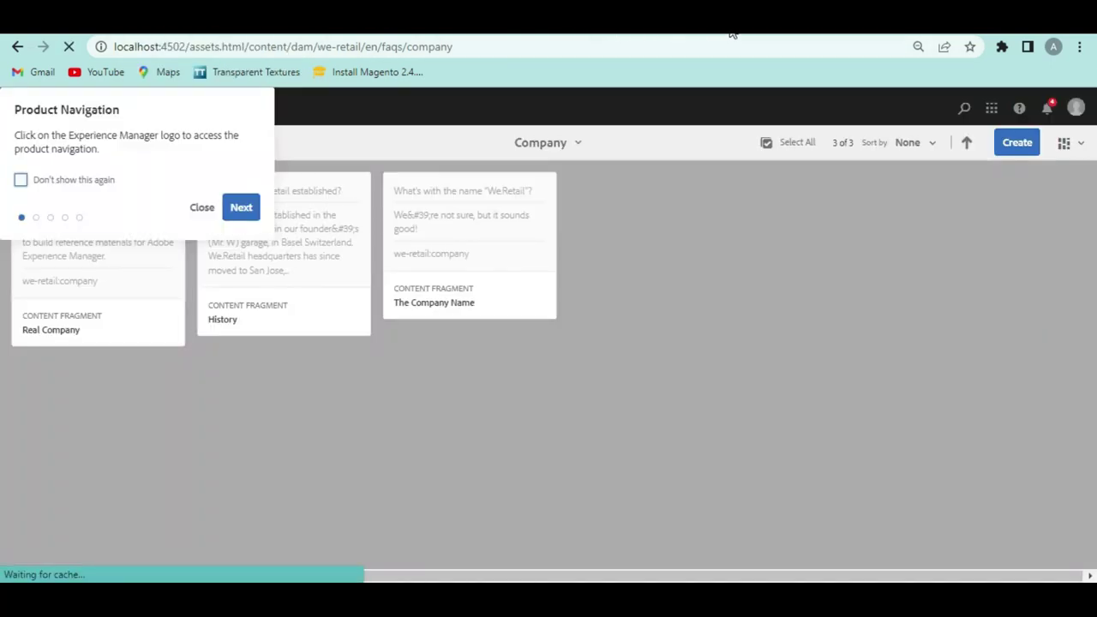
click(591, 17)
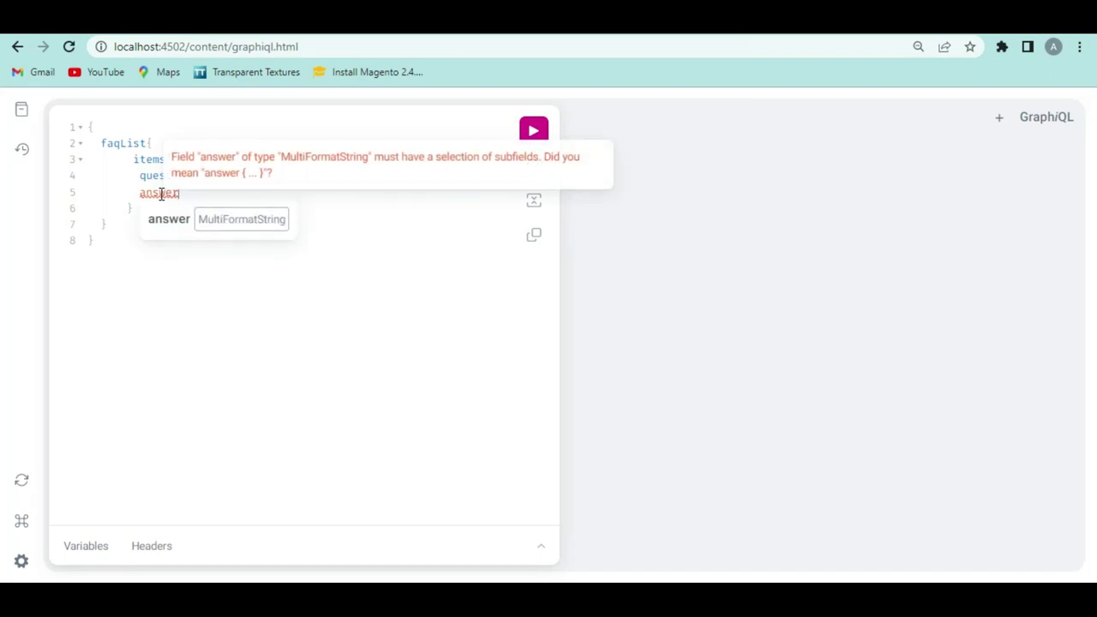
click(309, 17)
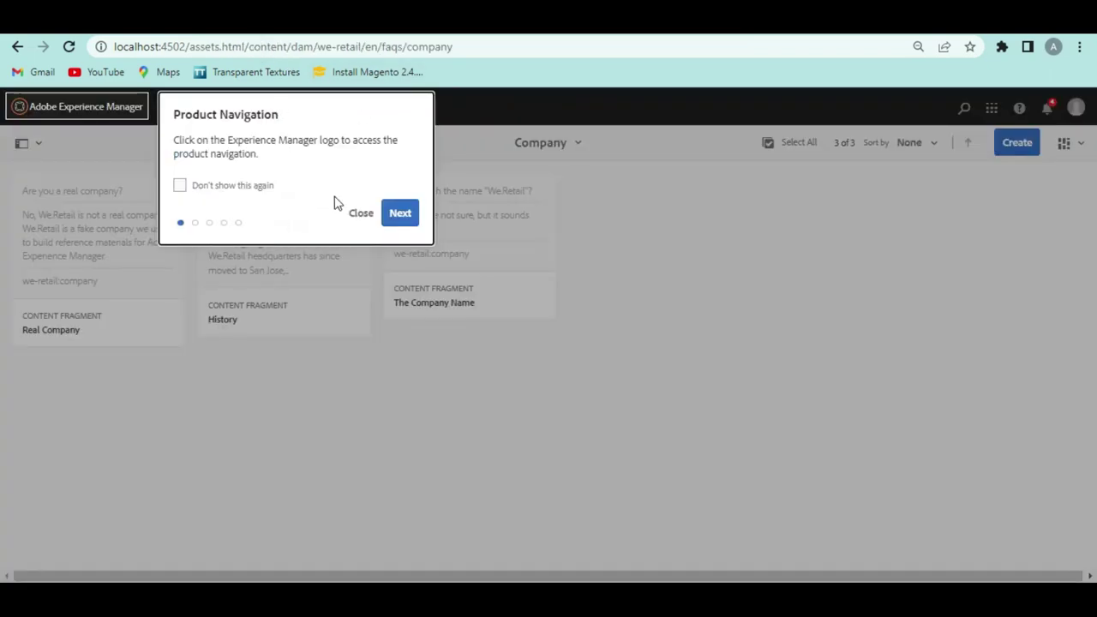
click(361, 213)
click(110, 104)
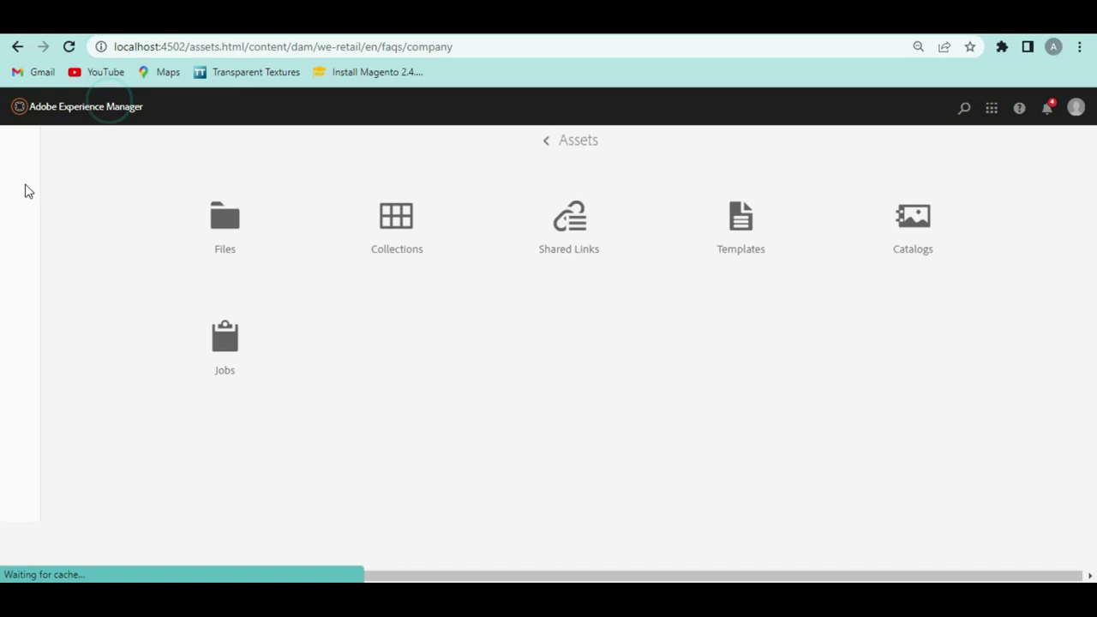
Open the FAQ model from the We.Retail content fragment models and examine the Default Type options of its Answer field
mouse_move(472, 254)
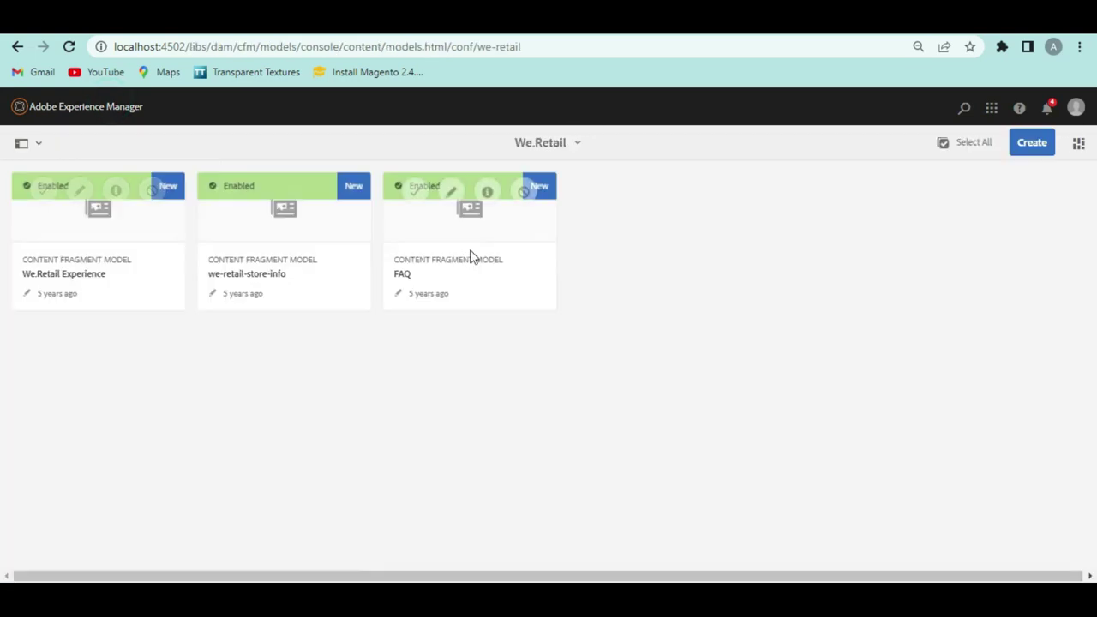
click(448, 203)
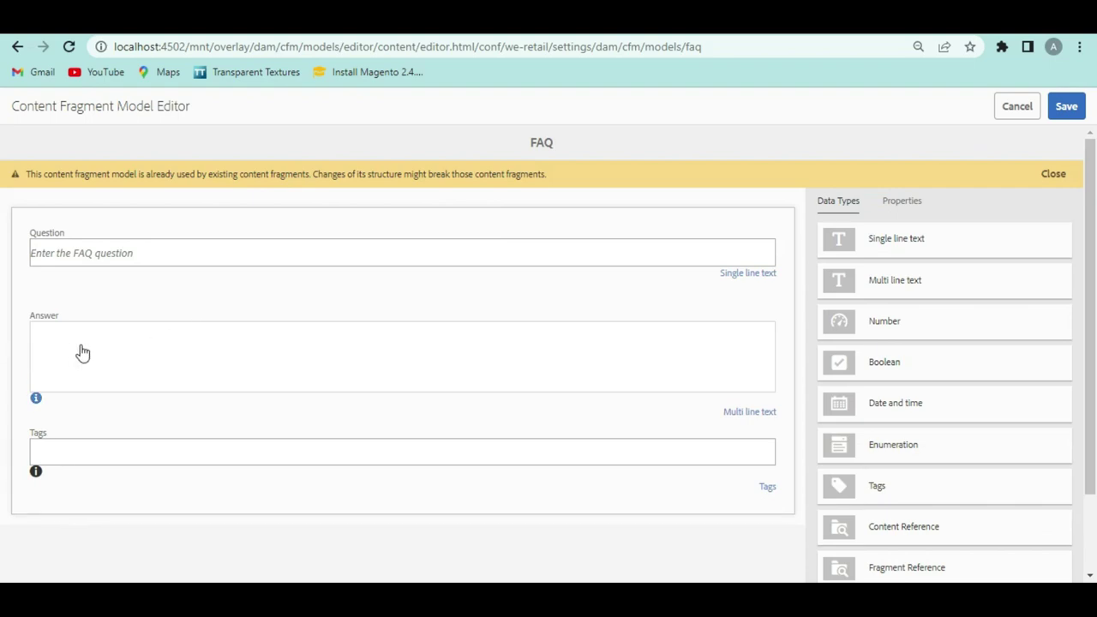
click(82, 353)
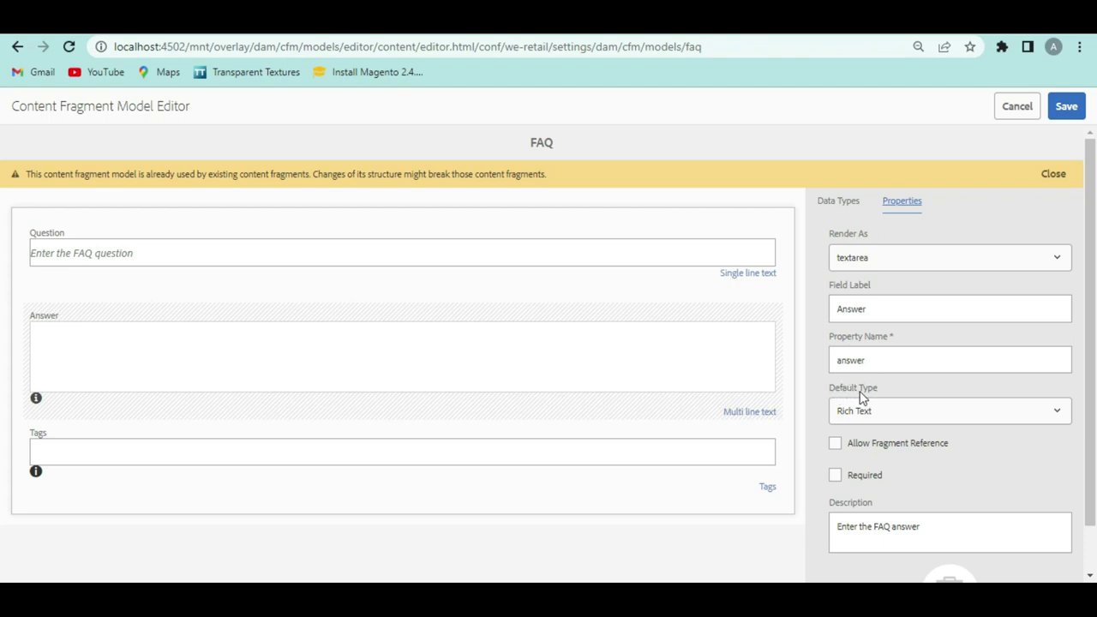
click(1007, 420)
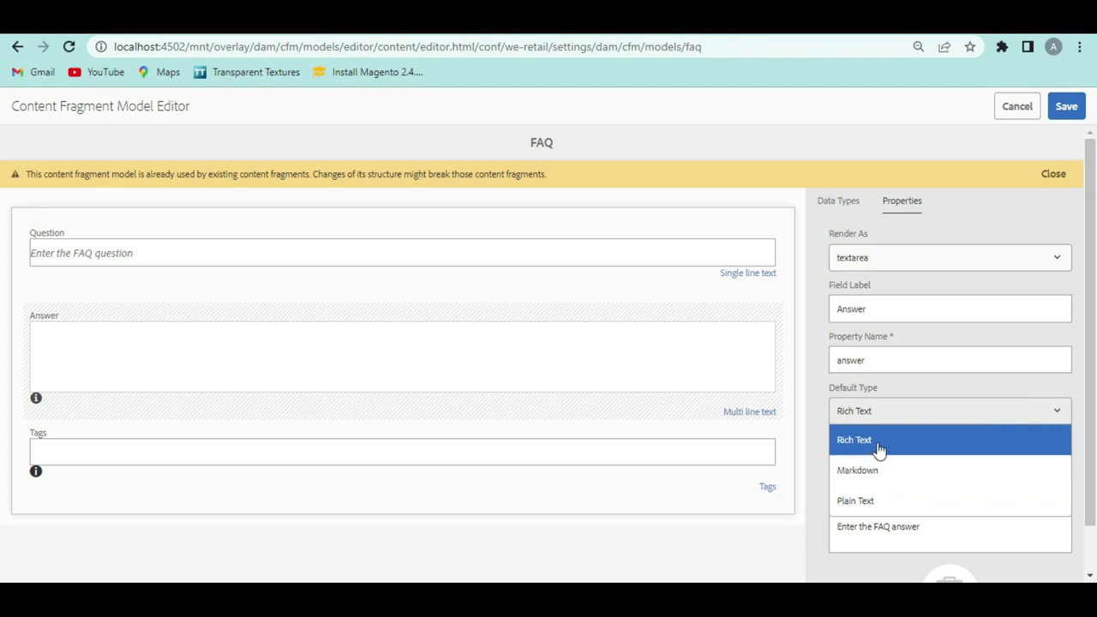
click(881, 391)
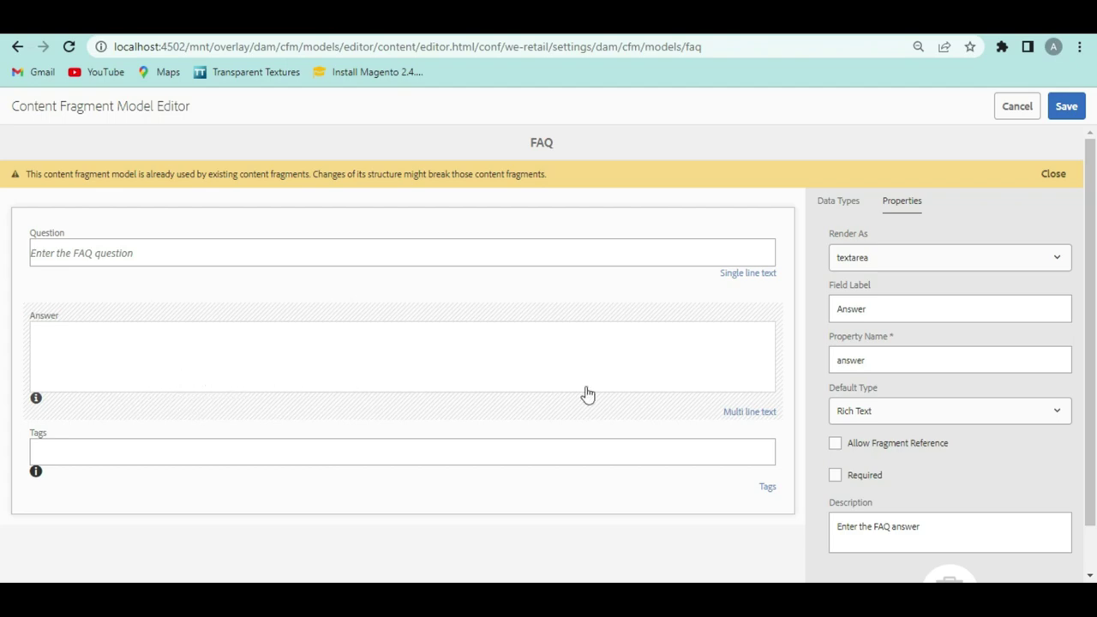
click(865, 414)
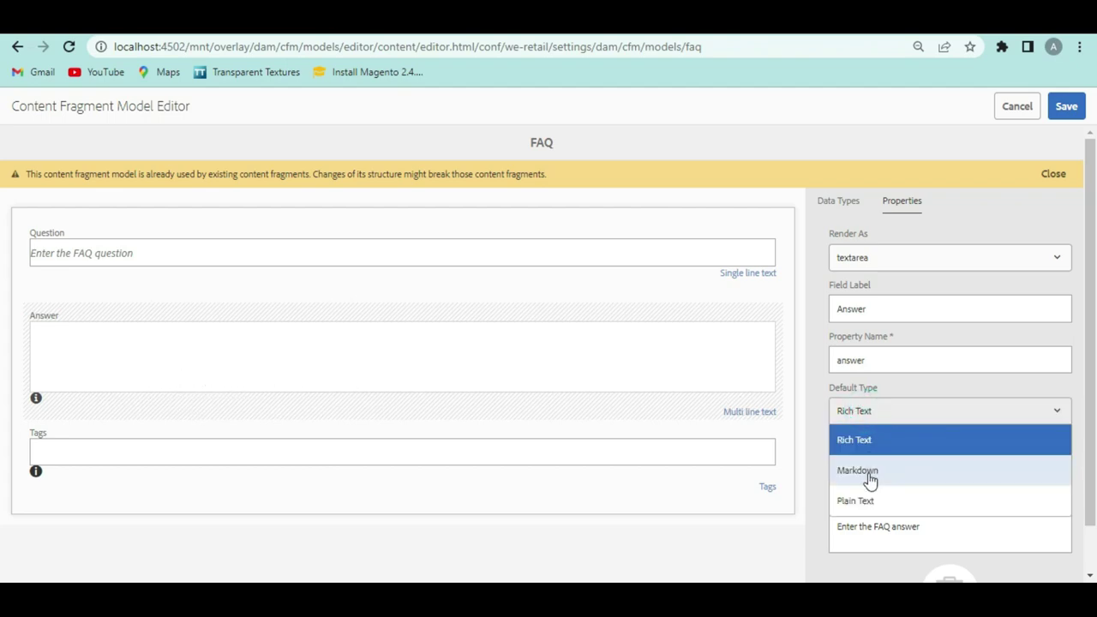
click(810, 364)
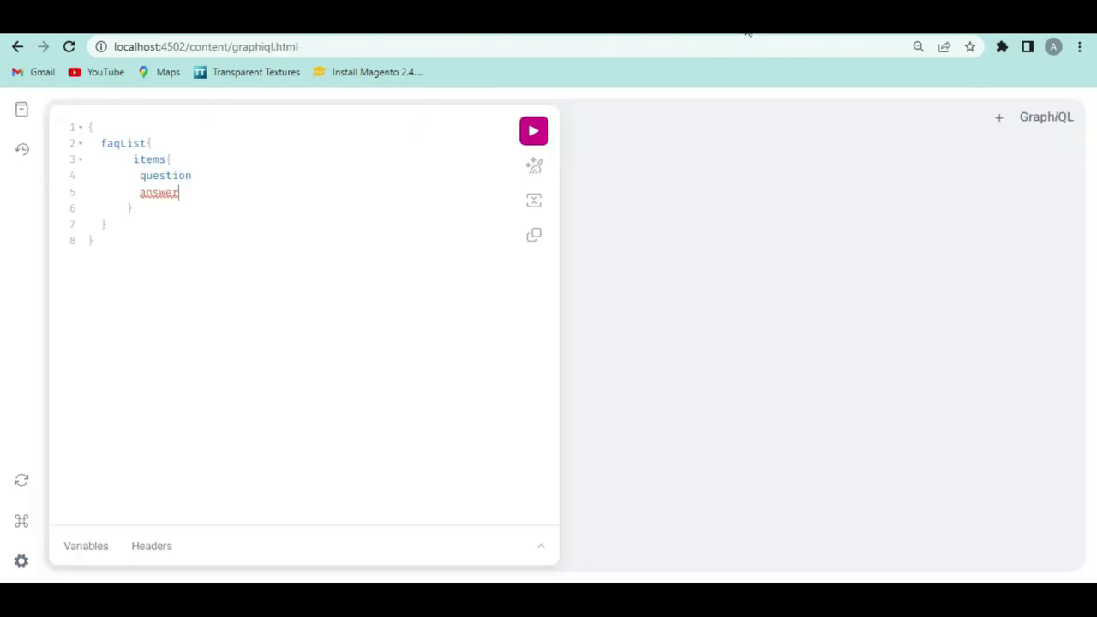
Return to GraphiQL and give the answer field a selection block containing the plaintext subfield
click(745, 33)
mouse_move(142, 194)
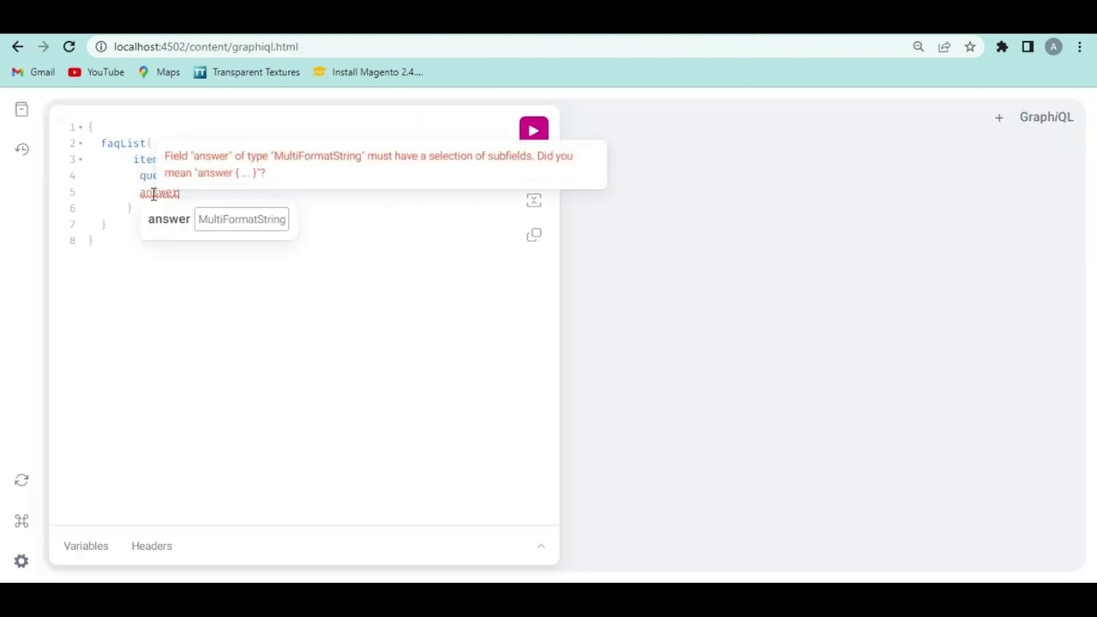
click(190, 194)
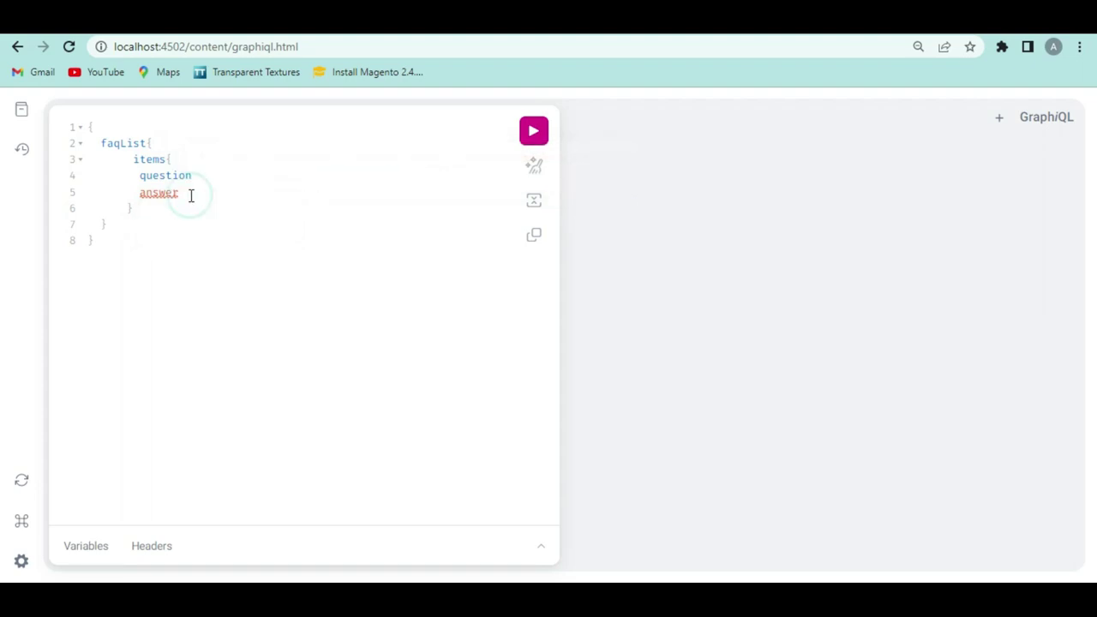
text({)
key(Return)
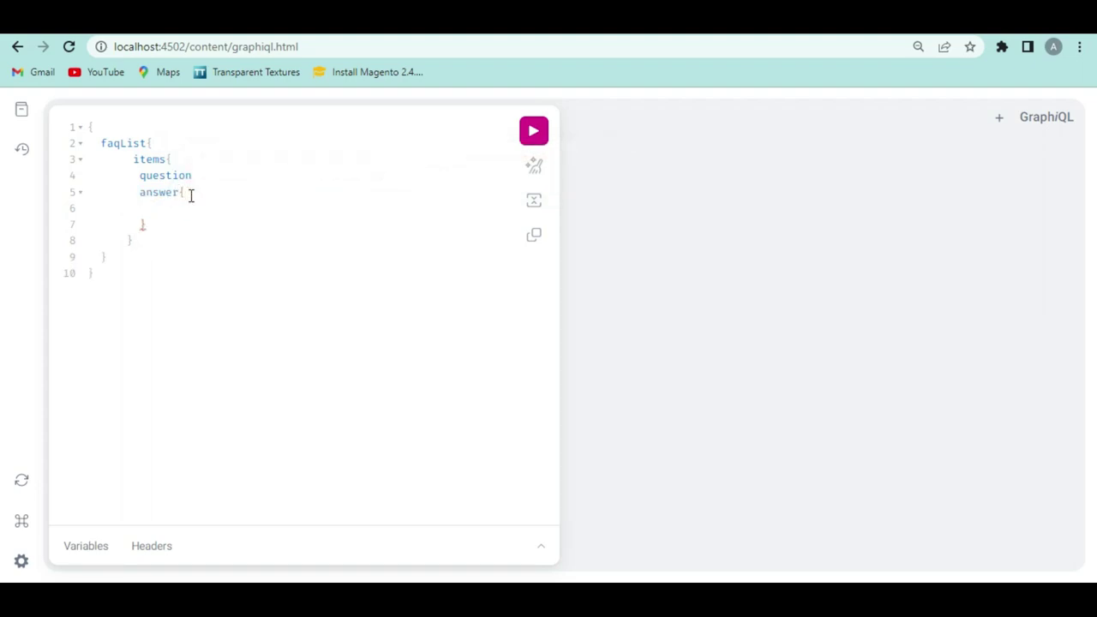
key(ctrl+space)
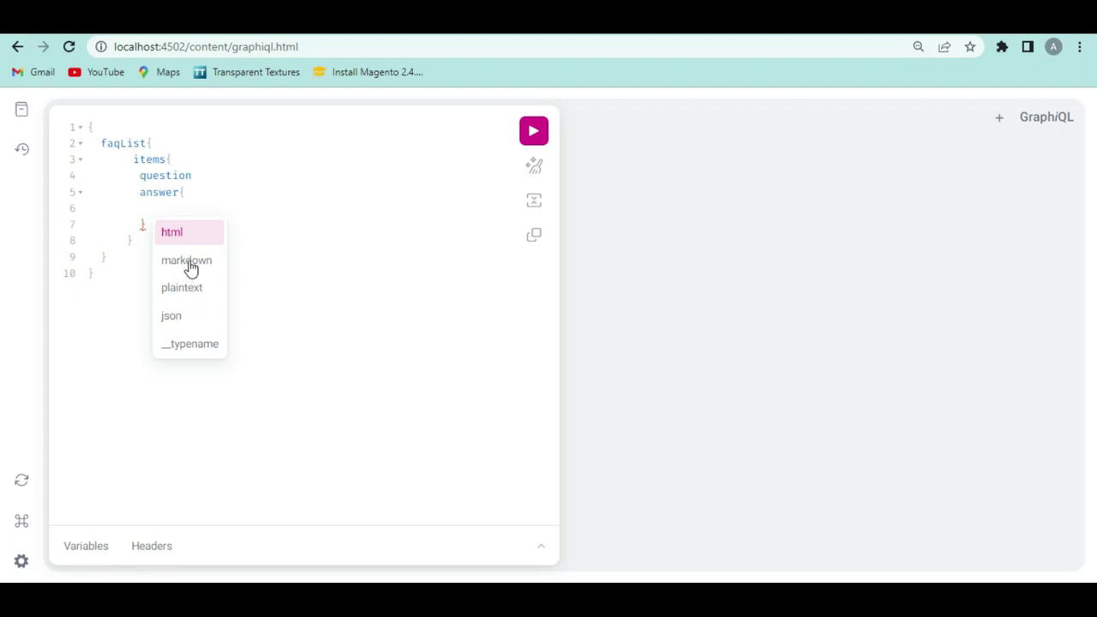
click(190, 296)
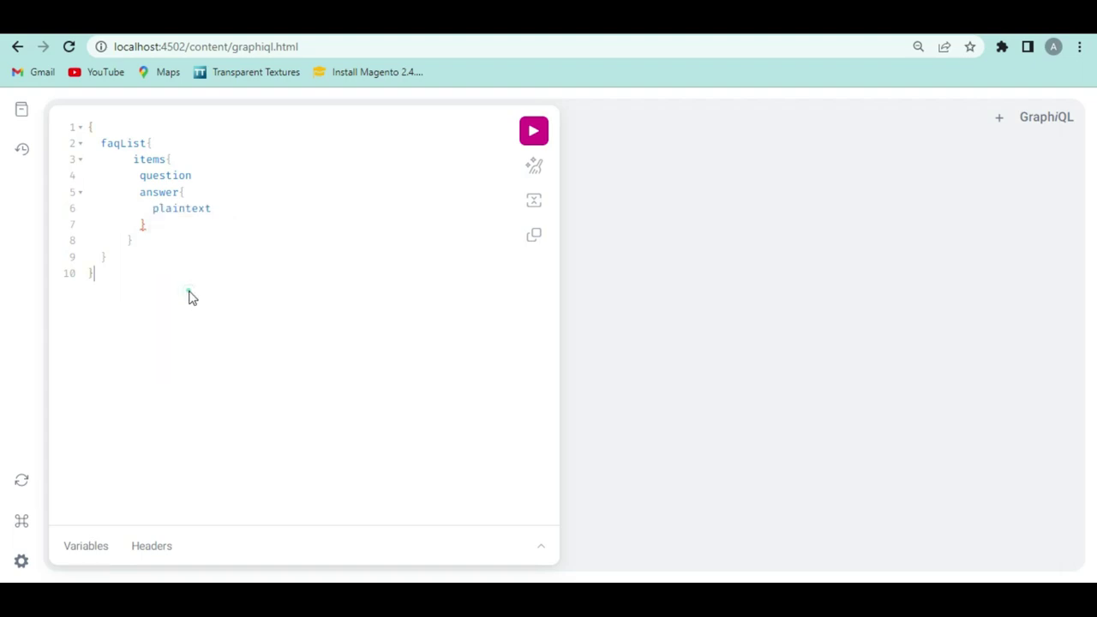
click(225, 194)
Run the faqList query and look through the returned questions and plaintext answers
click(534, 135)
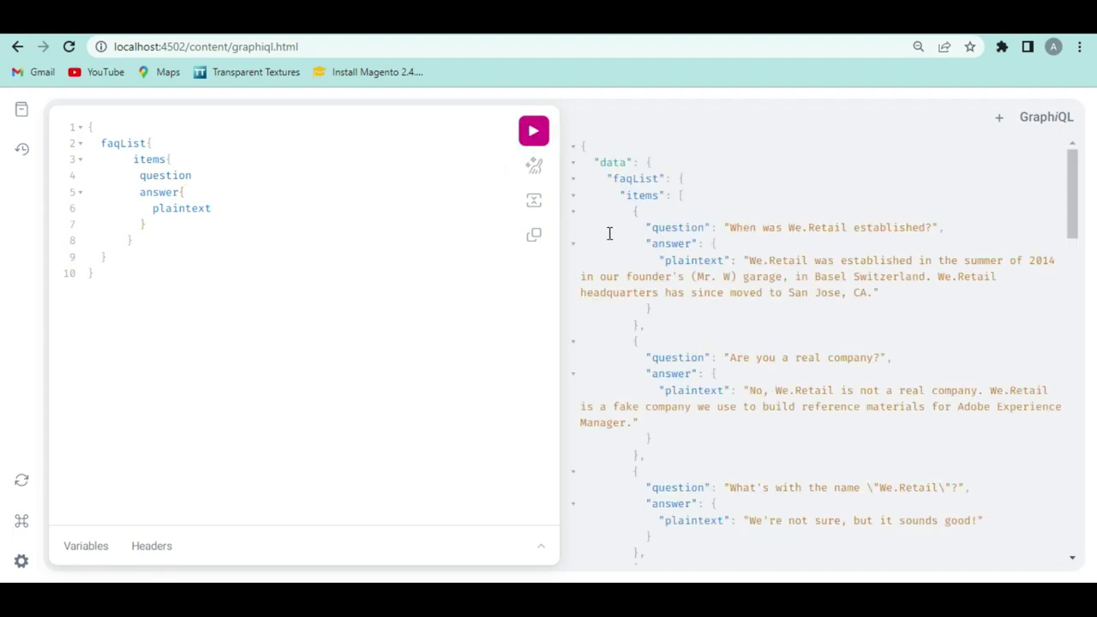
scroll(683, 226, down, 2)
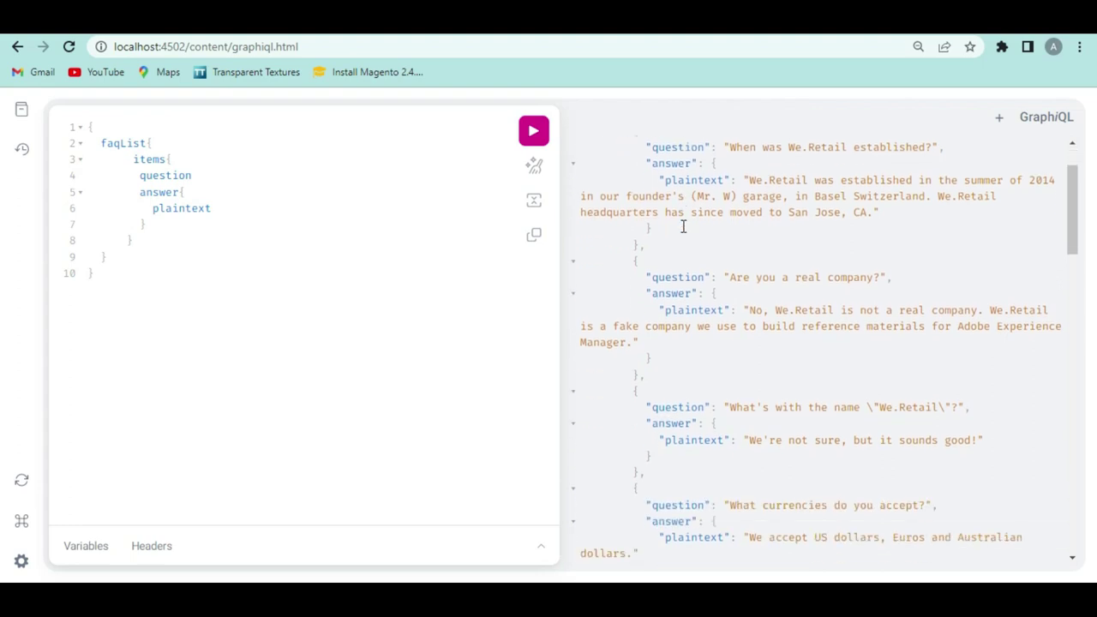
scroll(683, 226, down, 2)
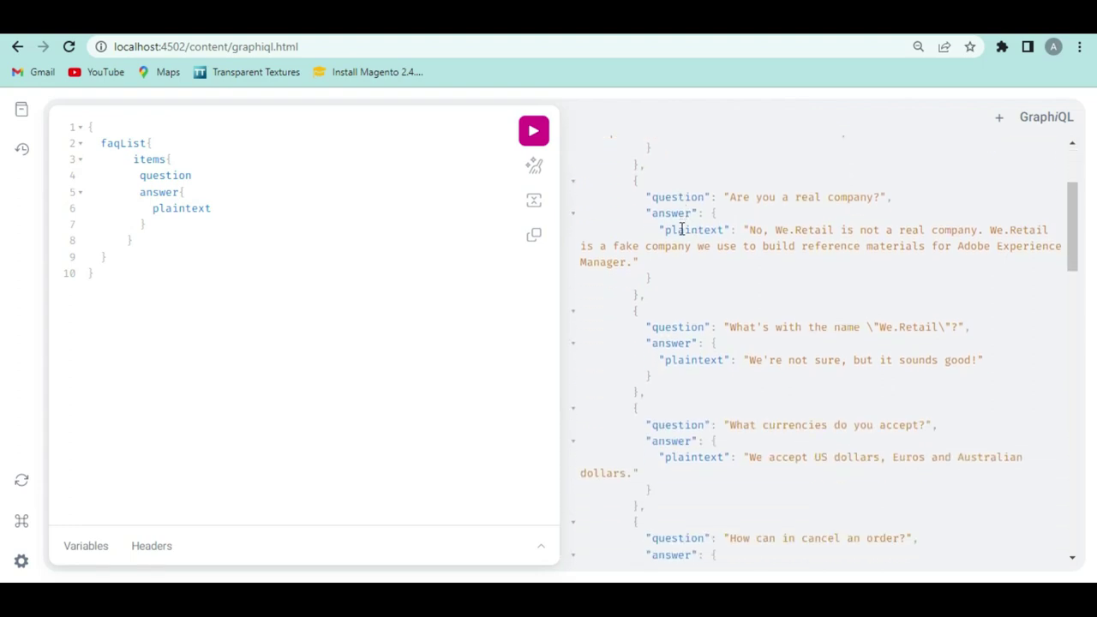
scroll(683, 229, up, 4)
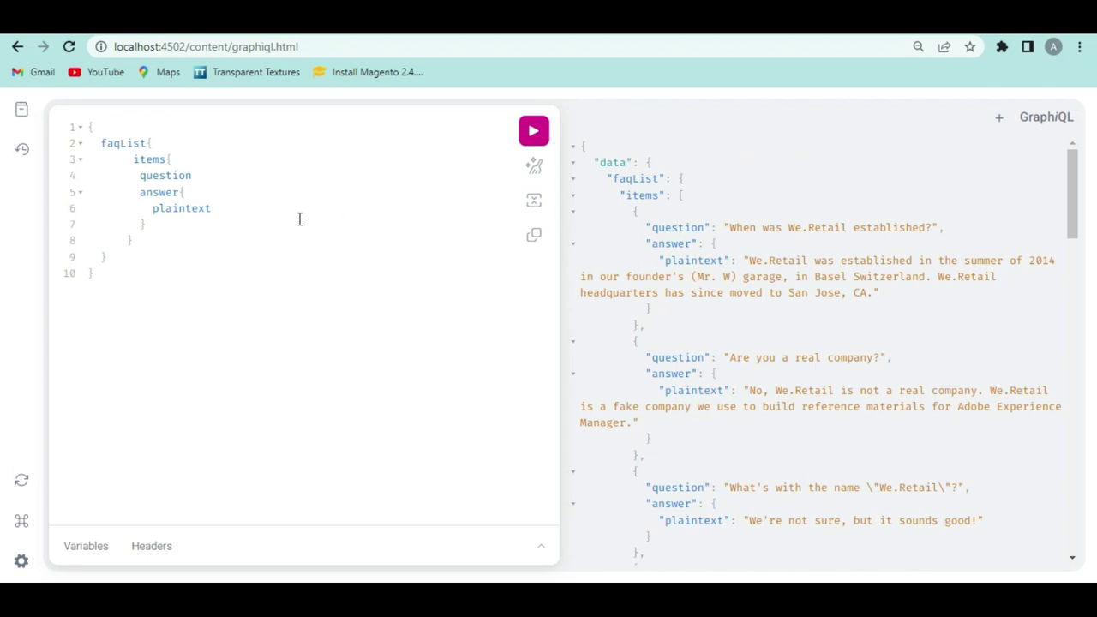
Compare the faqList, question and answer fields in the query with the first question-and-answer entry in the response
click(102, 144)
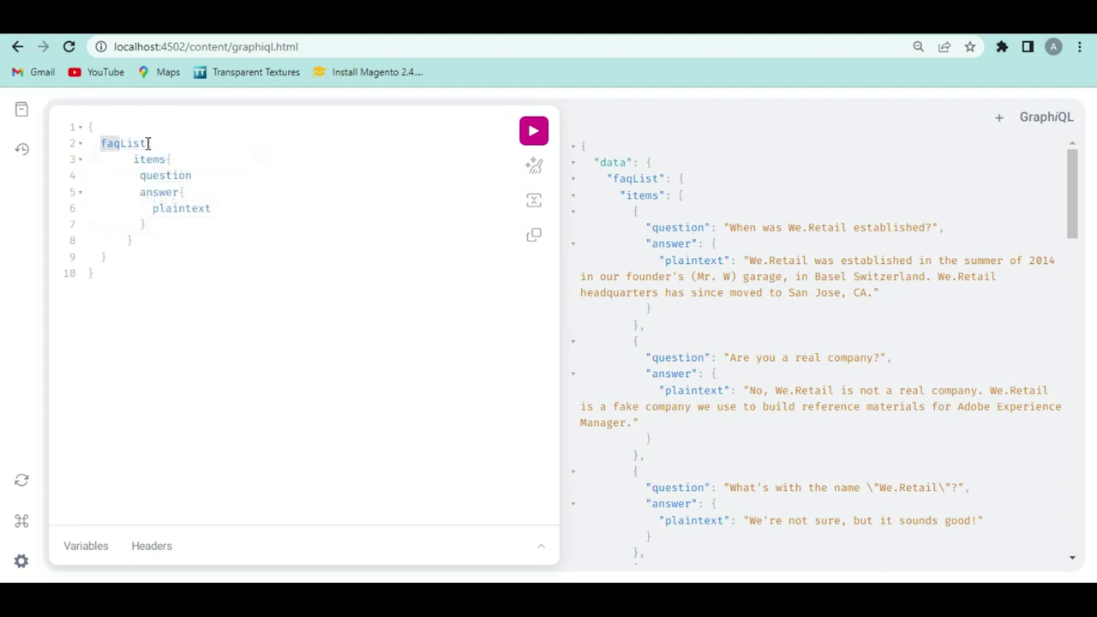
click(718, 190)
click(158, 180)
click(120, 178)
click(163, 192)
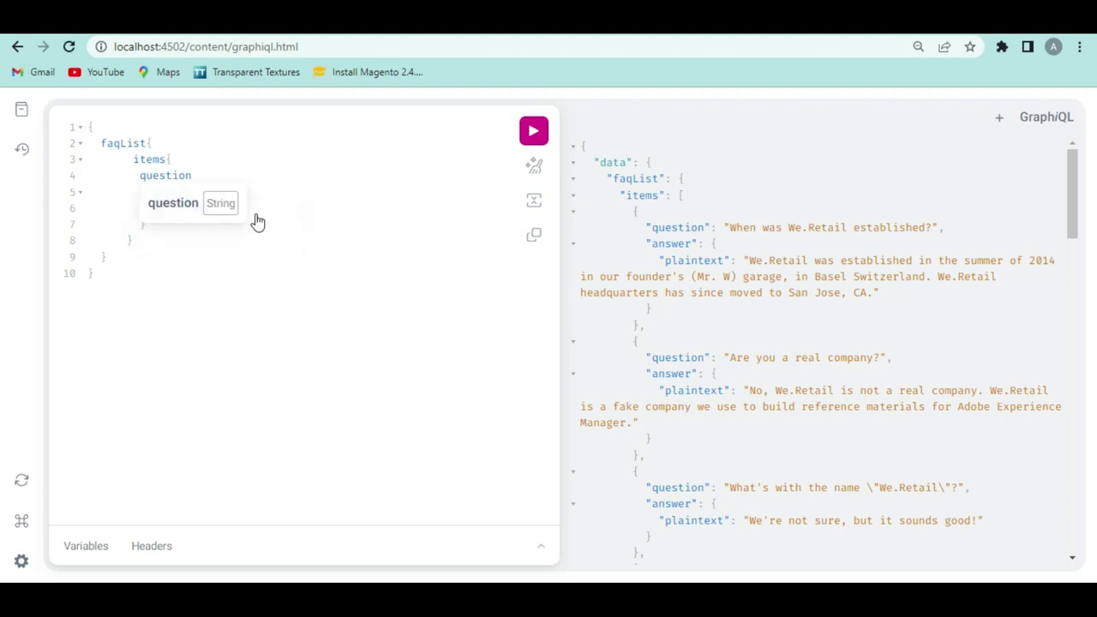
drag(646, 228, 677, 302)
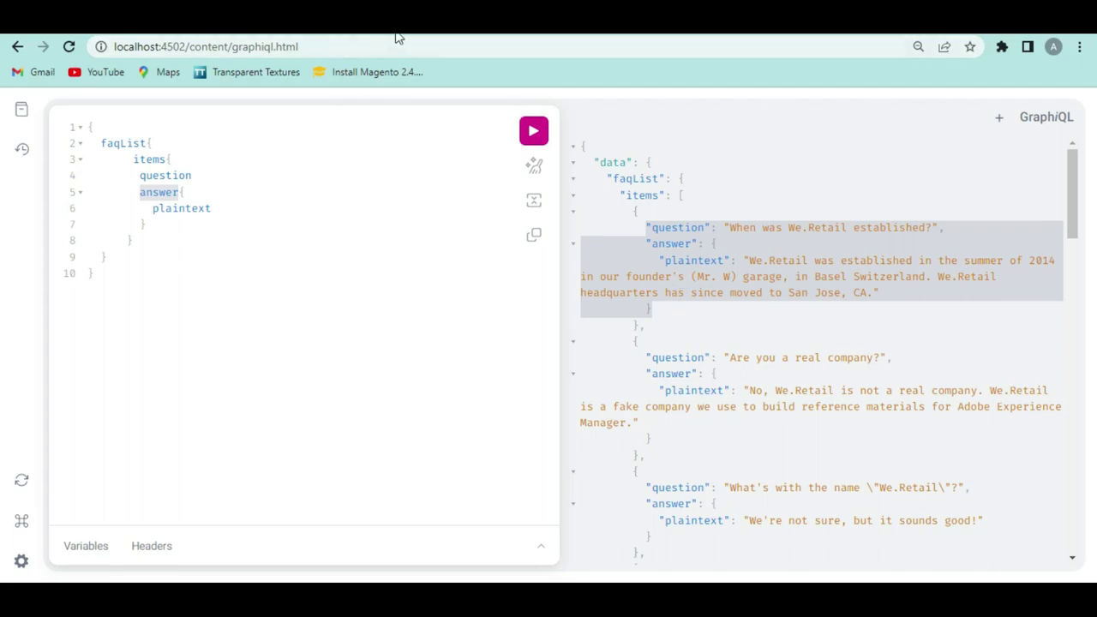
Close the FAQ model editor without saving, and view the creation form for a new We.Retail content fragment model before cancelling it
click(255, 33)
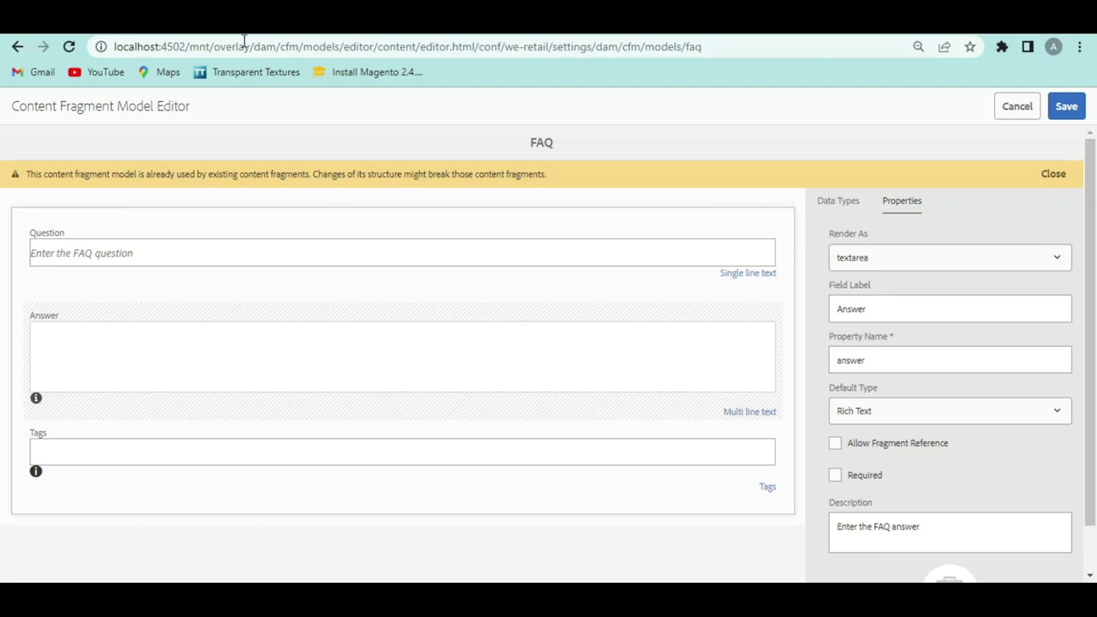
click(1007, 109)
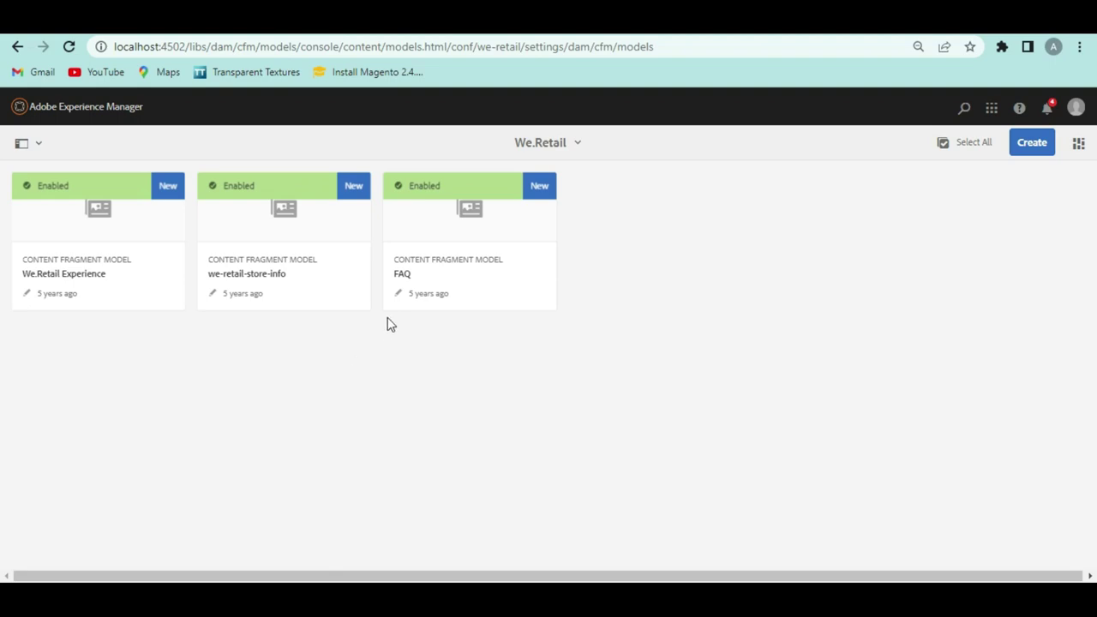
click(760, 34)
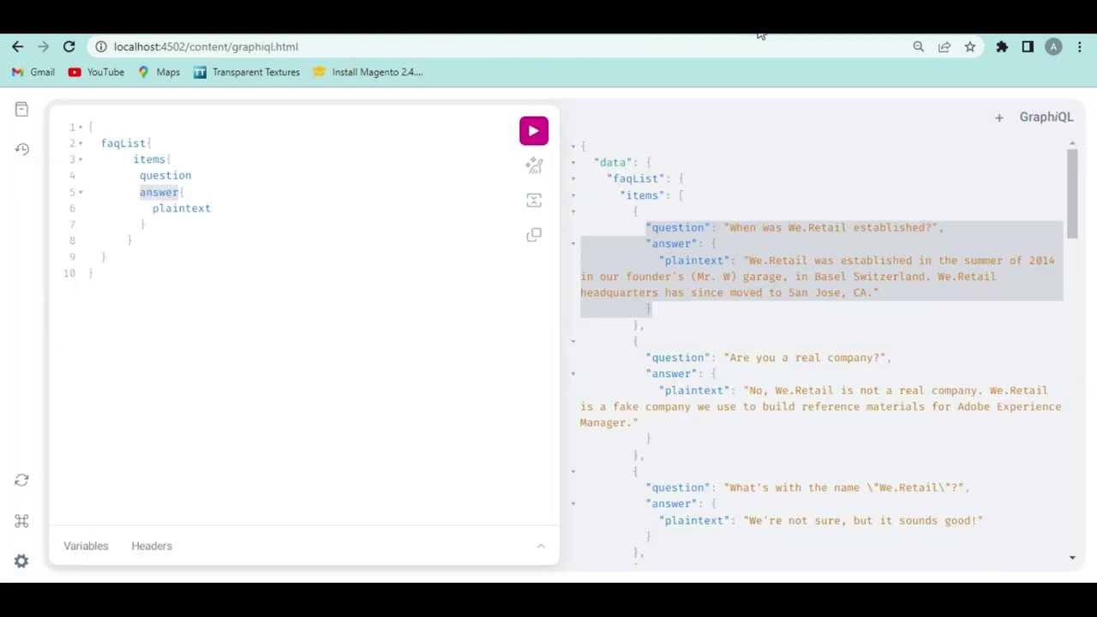
click(288, 36)
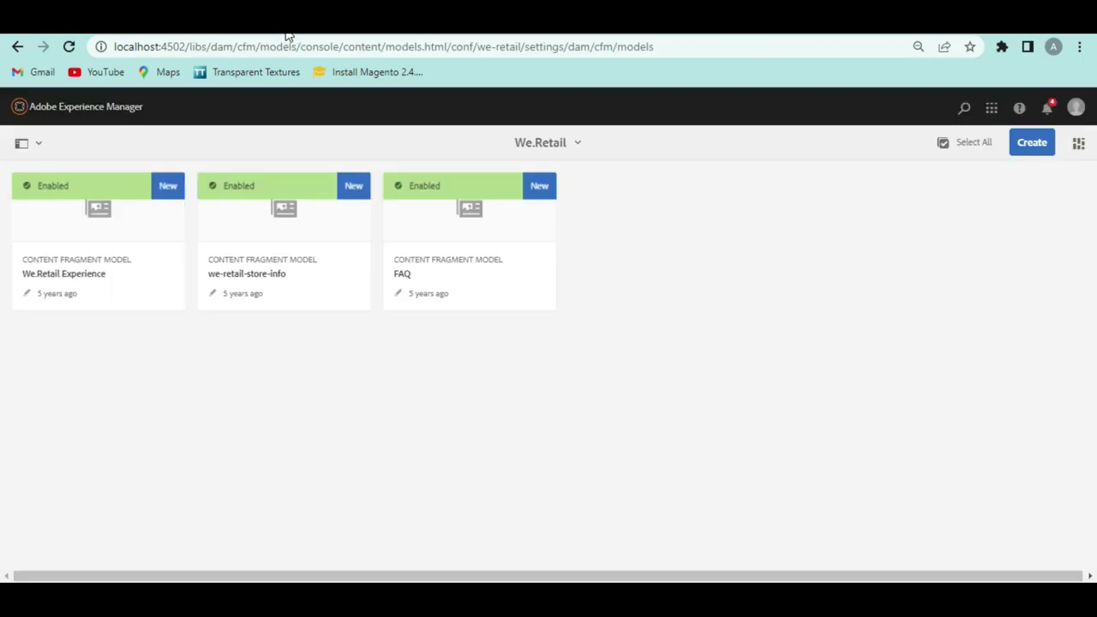
click(1028, 149)
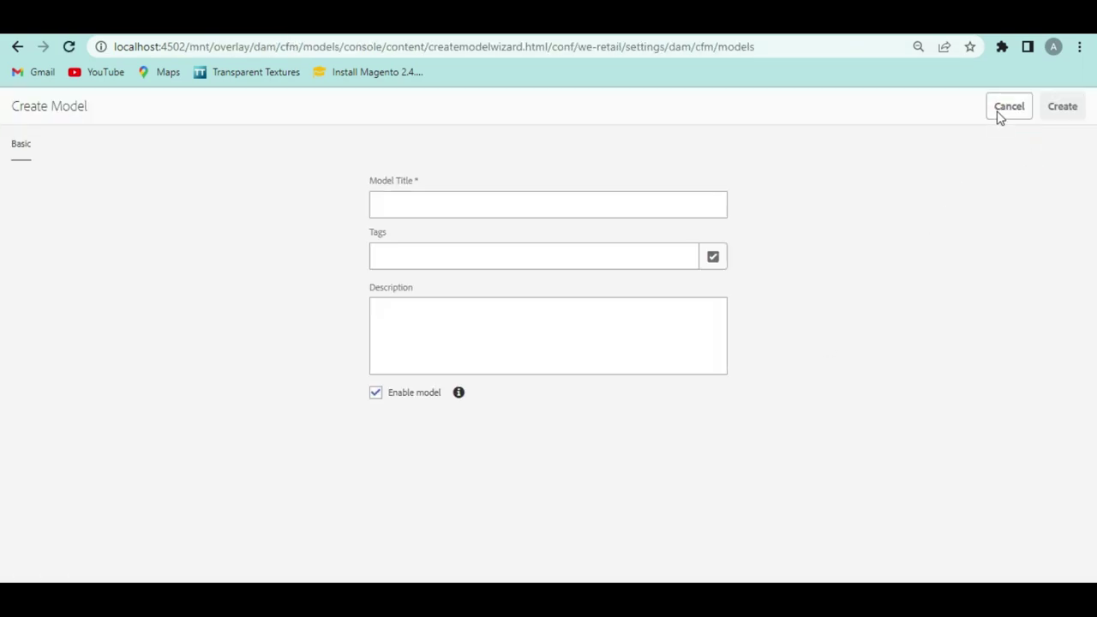
click(1001, 113)
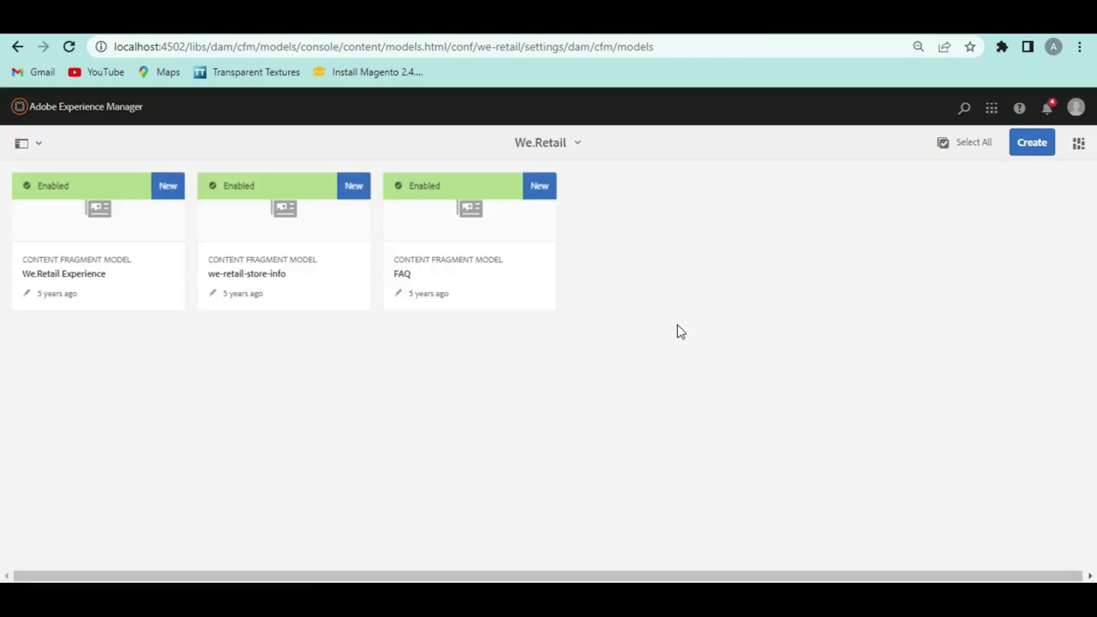